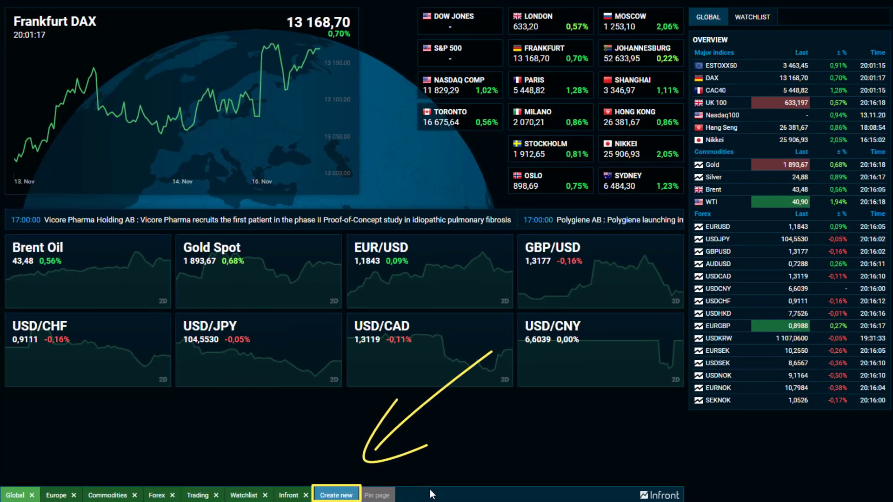
- Create a new workspace called 'Infront Tutorial', pin it as a page, and enter edit mode
left_click(439, 493)
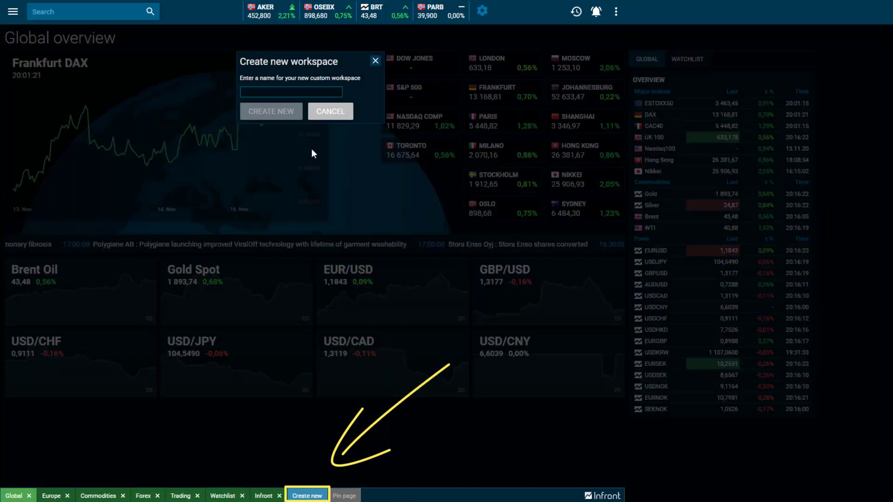
type("Infront Tutorial")
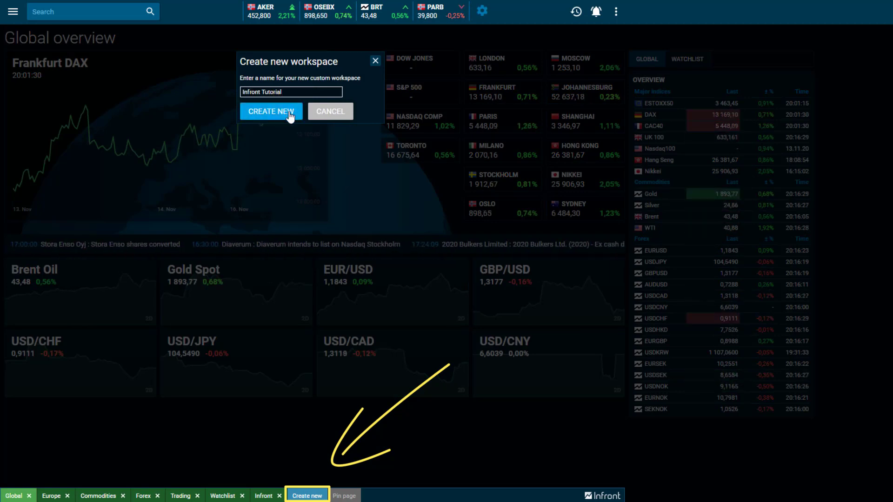
left_click(290, 119)
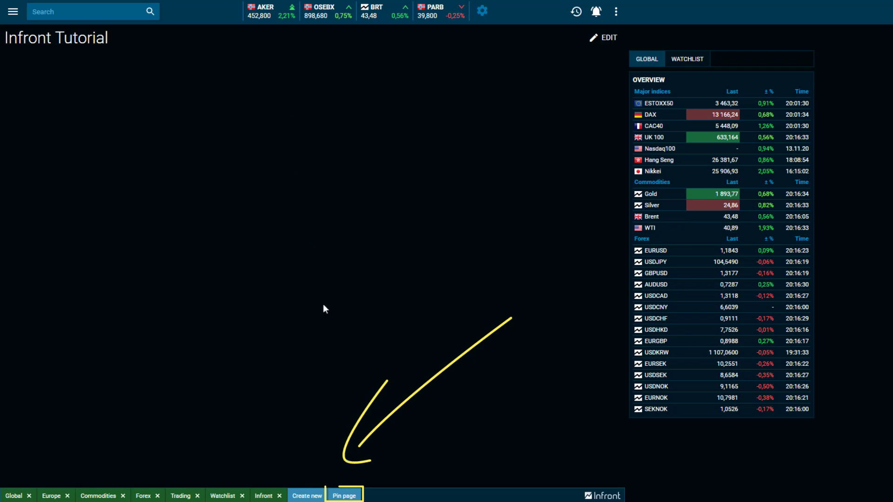
left_click(359, 497)
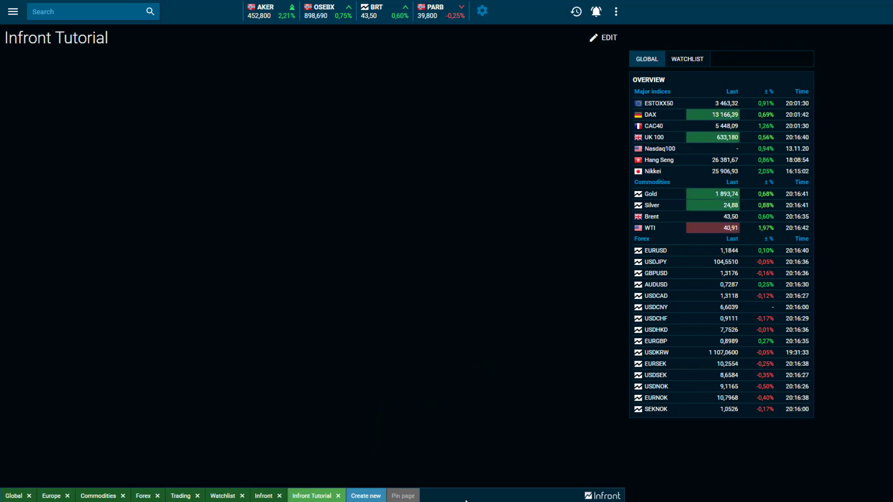
left_click(611, 37)
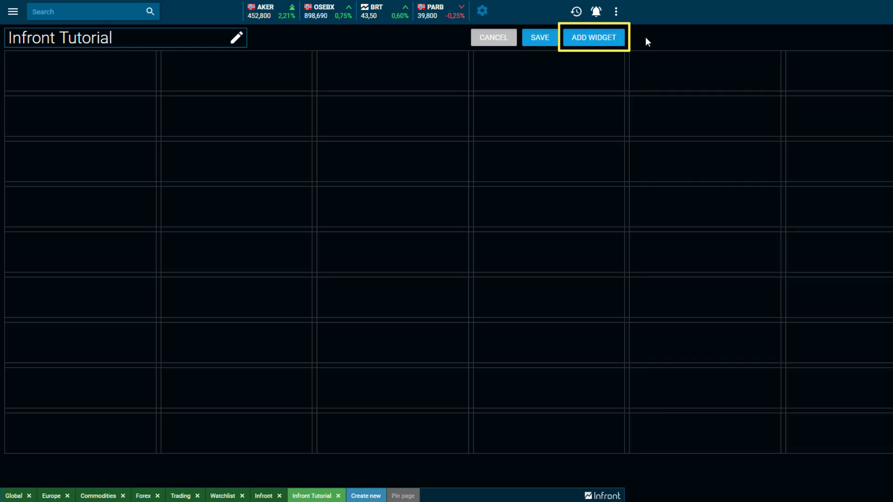
- Add an index widget for the Oslo Børs Benchmark Index (OSEBX), found by searching 'ose'
left_click(622, 40)
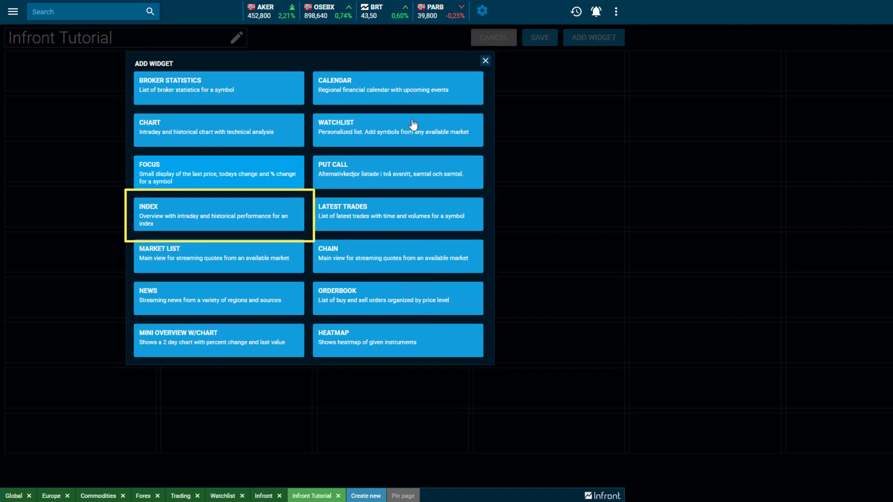
left_click(262, 210)
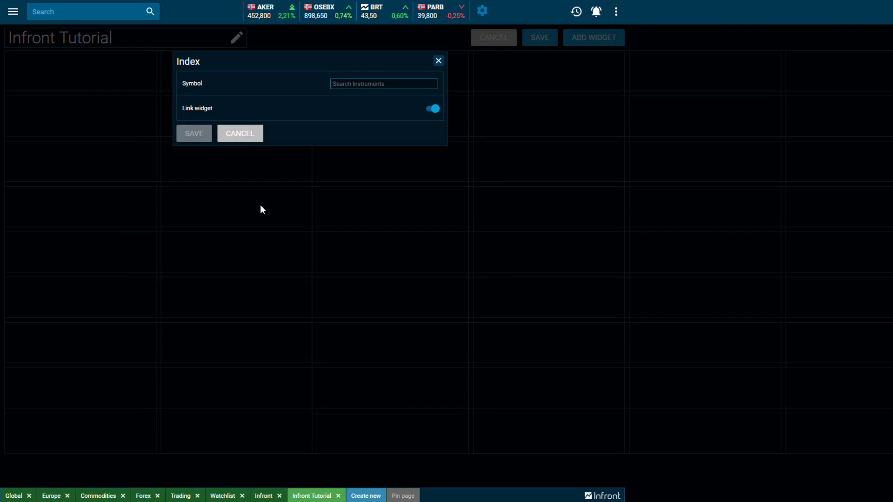
left_click(377, 85)
type("ose")
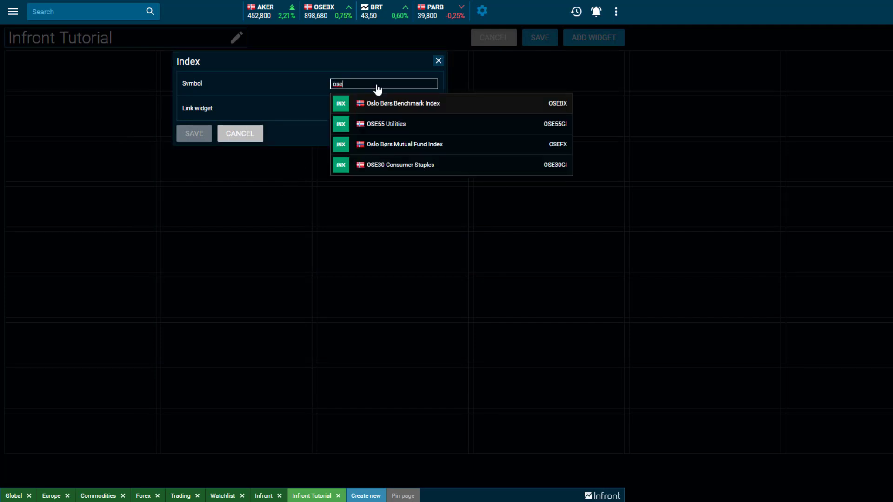
left_click(391, 106)
left_click(204, 134)
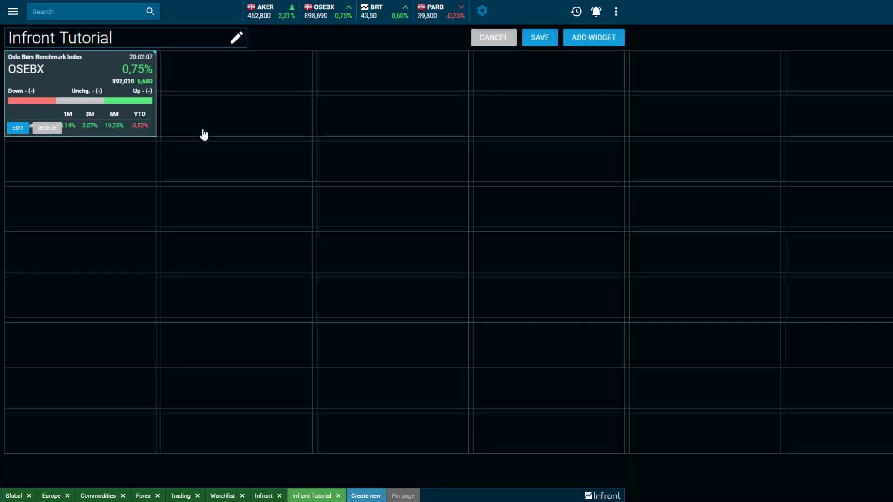
left_click(621, 43)
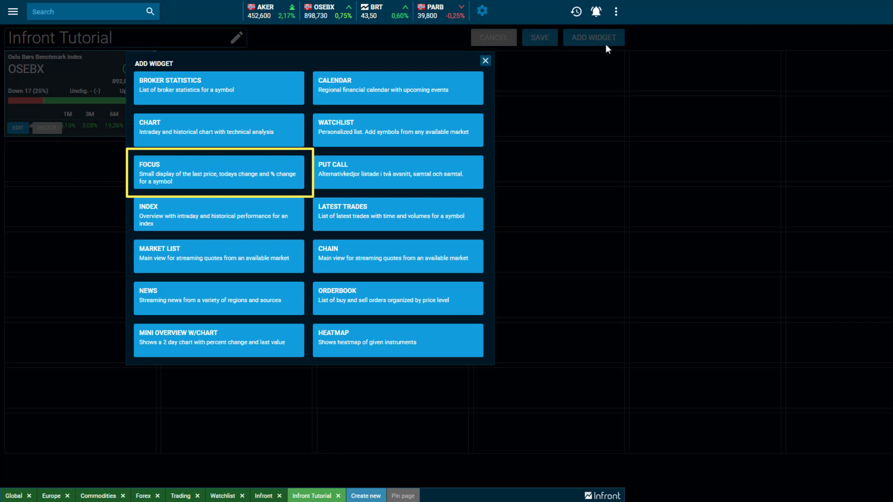
- Add a focus quote widget for EQNR and move it directly under the OSEBX widget
left_click(272, 175)
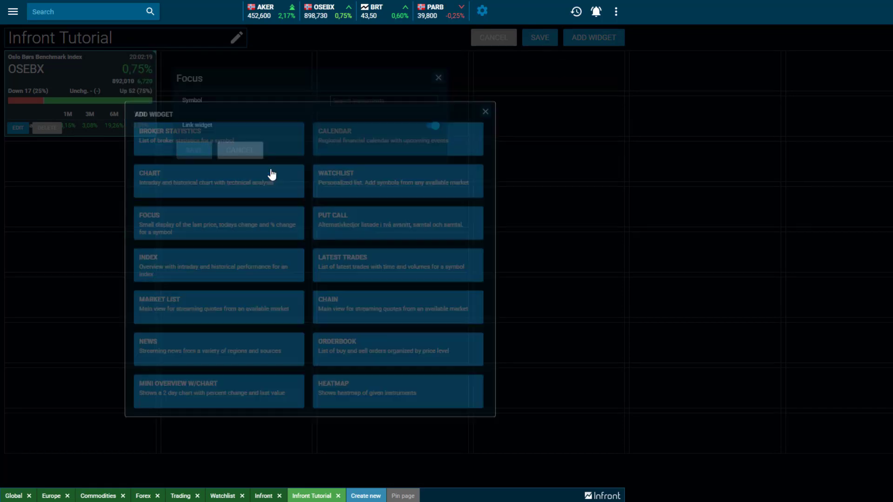
left_click(380, 84)
type("equinor")
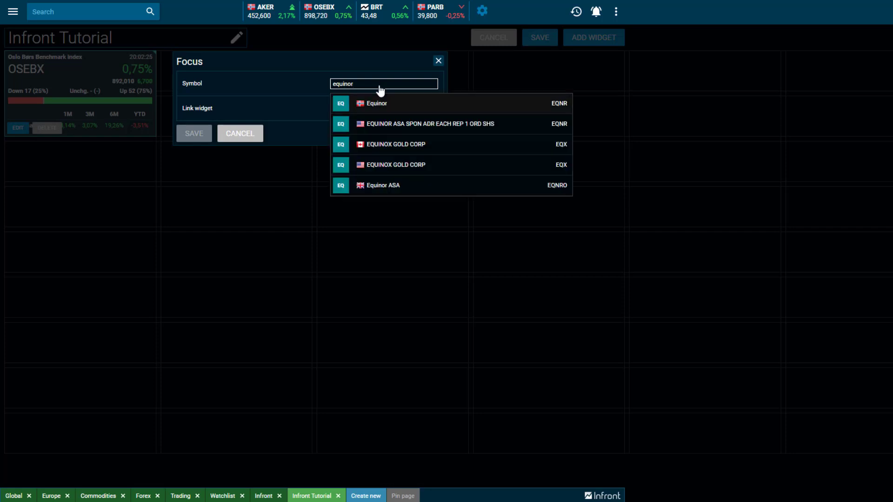
left_click(397, 107)
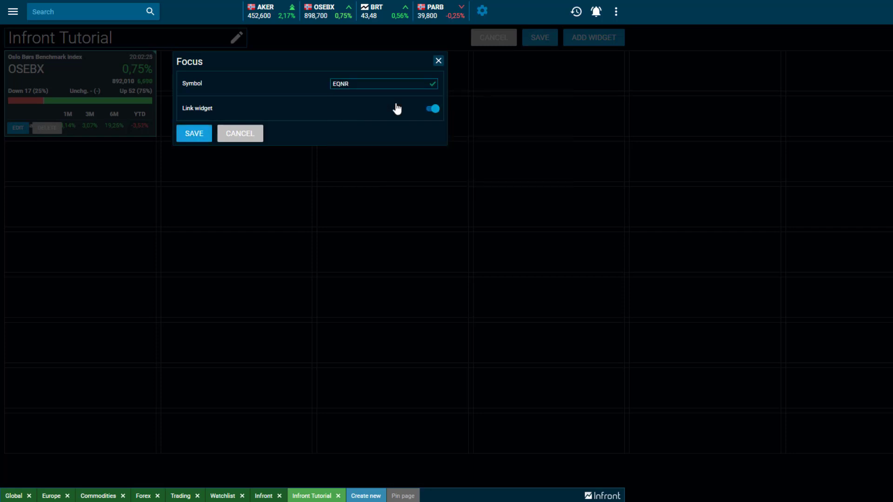
left_click(185, 139)
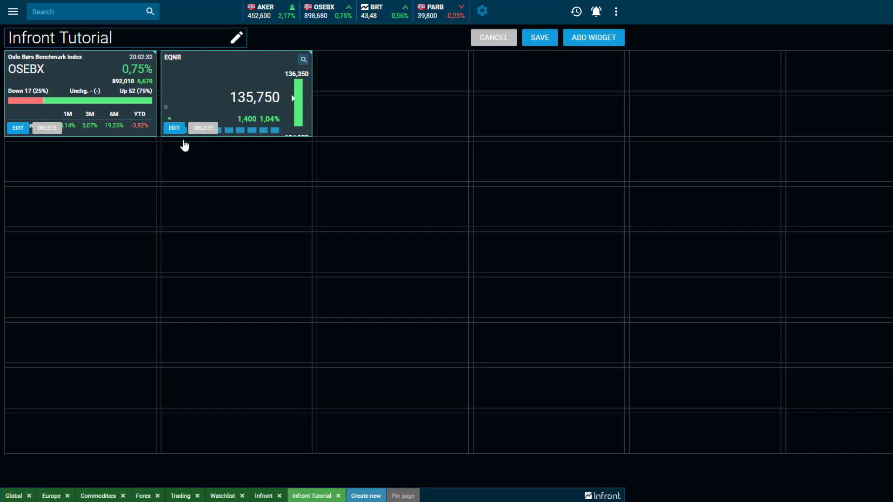
mouse_move(203, 107)
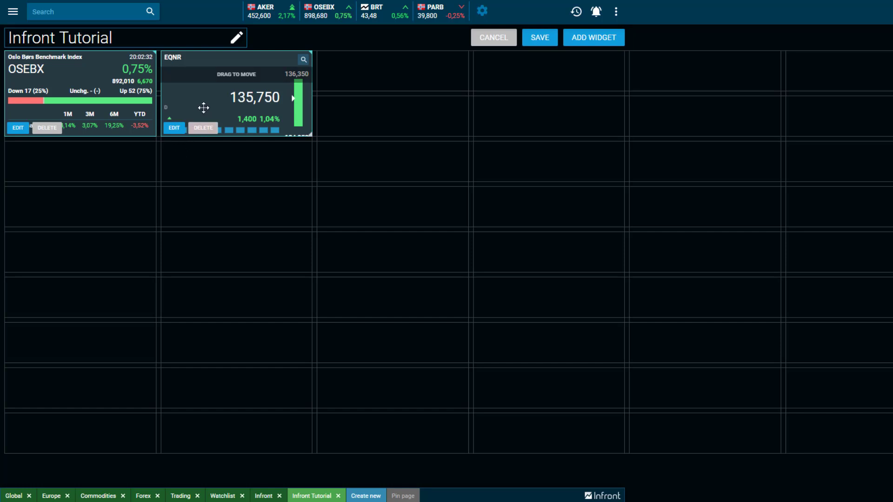
left_click_drag(204, 93, 49, 179)
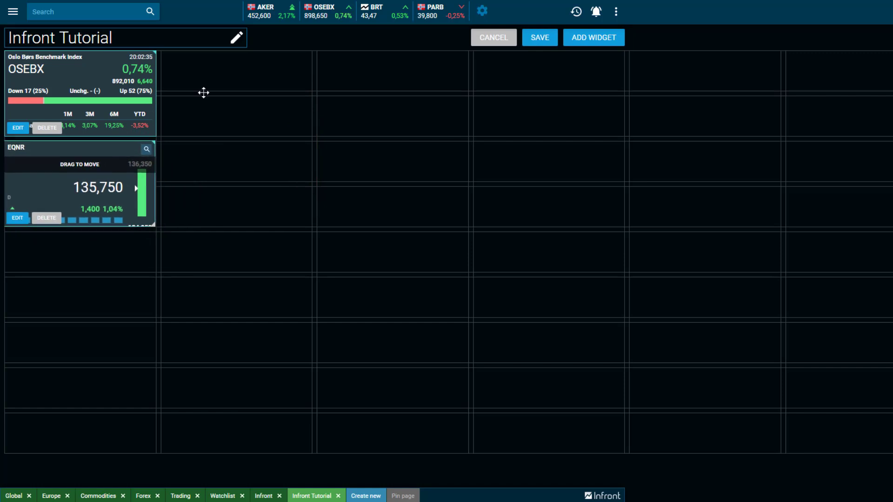
left_click(608, 41)
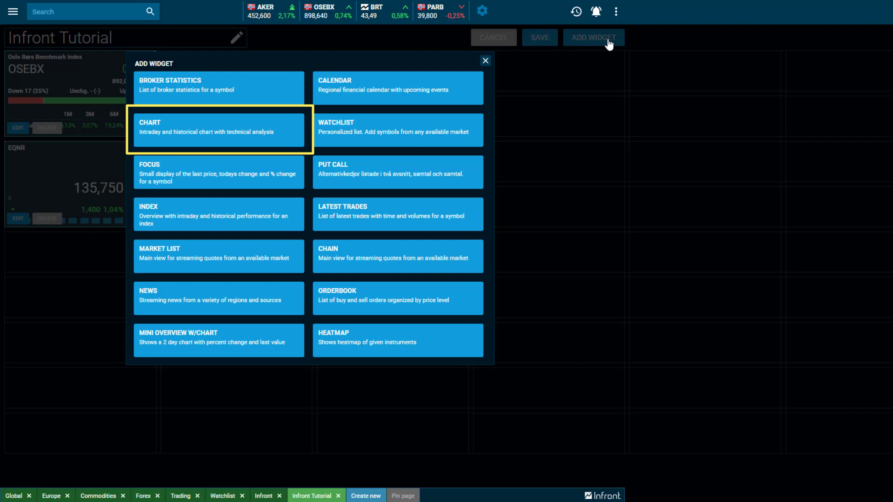
- Add a chart widget with volume bars shown
left_click(218, 131)
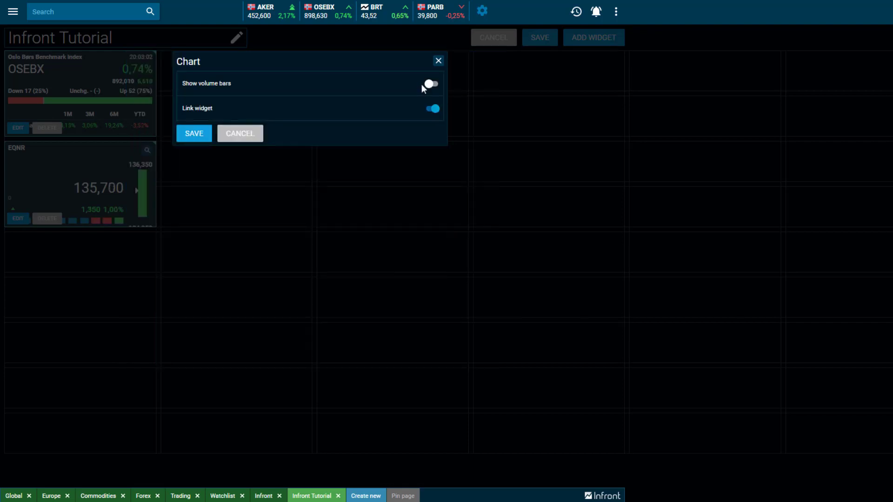
left_click(431, 84)
left_click(182, 140)
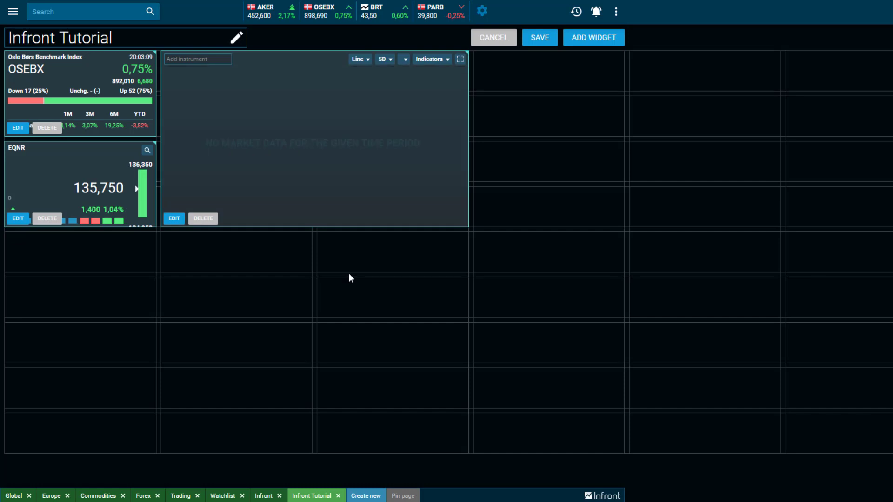
- Add a Financial Calendar widget with type set to Regions
left_click(589, 40)
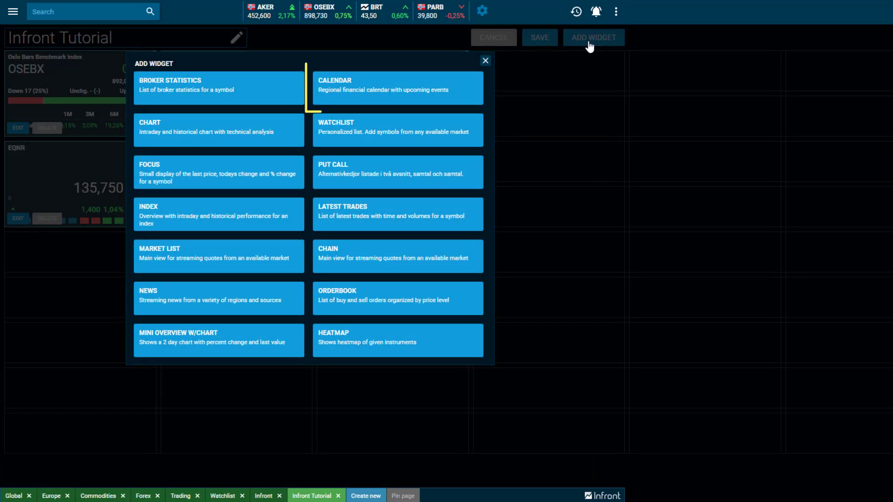
left_click(479, 89)
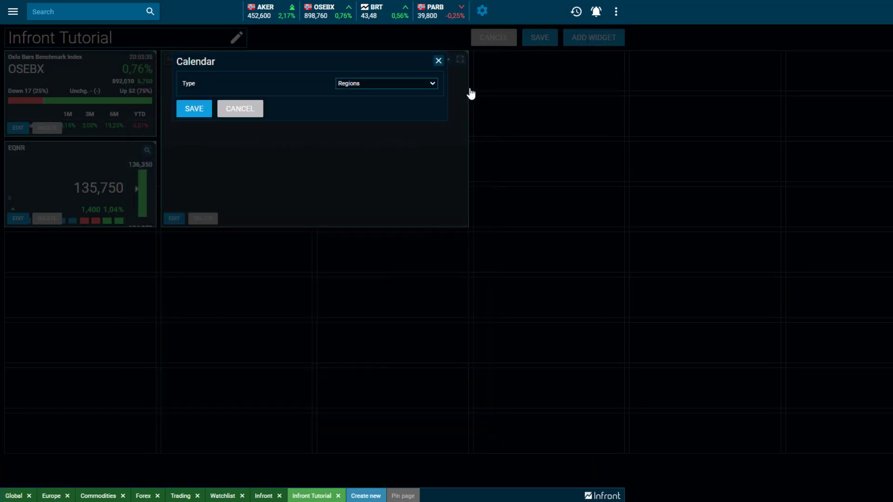
left_click(433, 84)
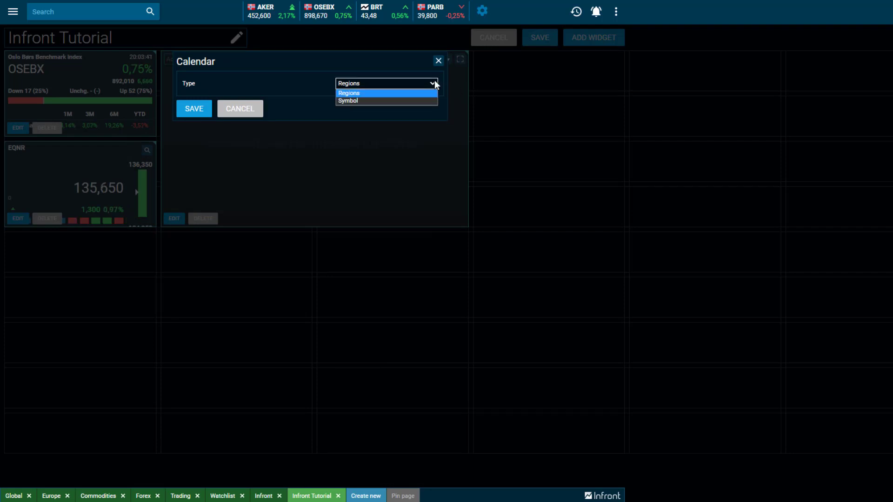
left_click(354, 93)
left_click(204, 110)
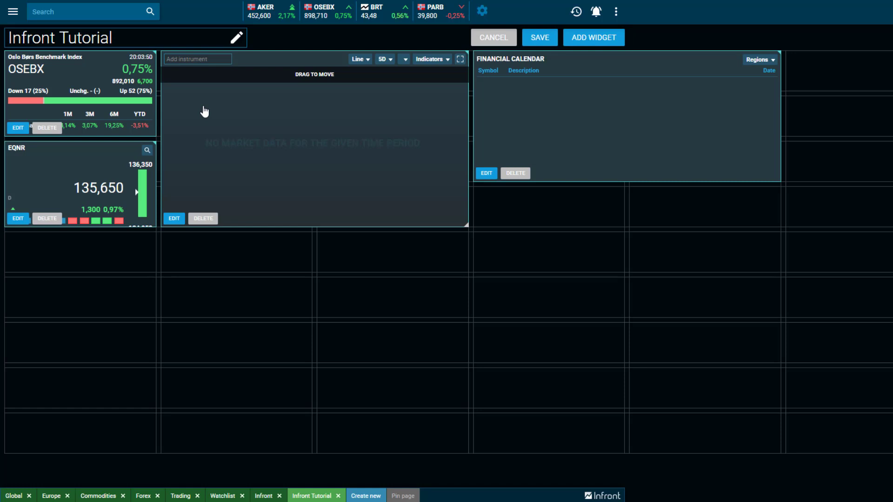
left_click(613, 44)
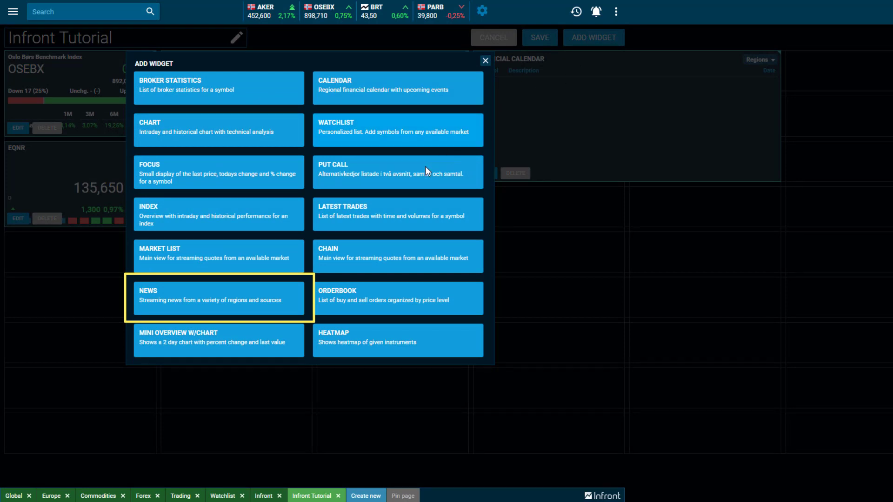
- Add a News widget with type 'All available news' beneath the calendar
left_click(253, 300)
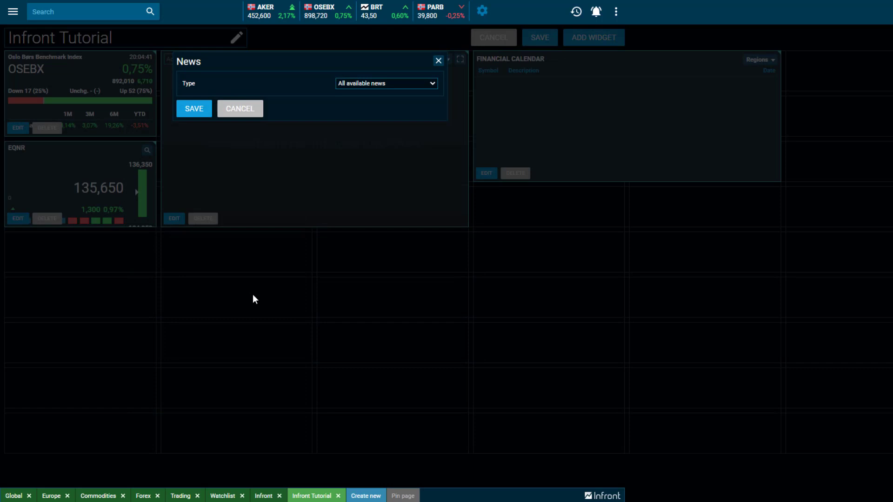
left_click(432, 84)
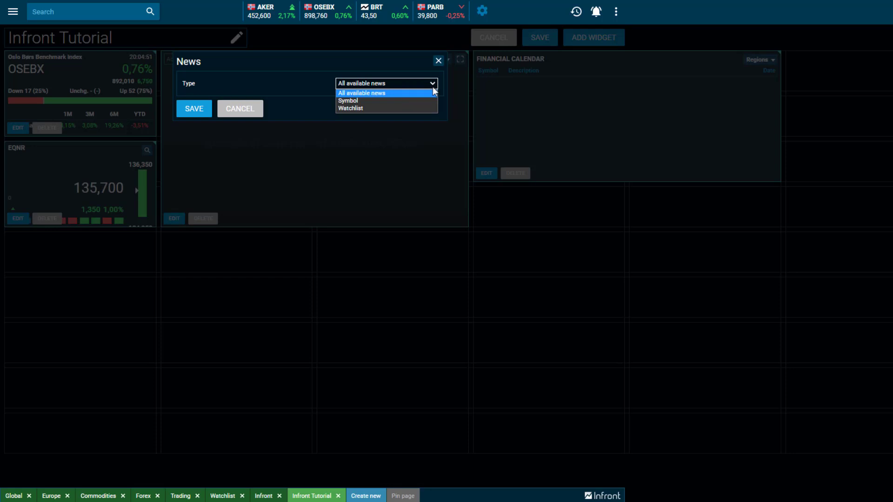
left_click(400, 93)
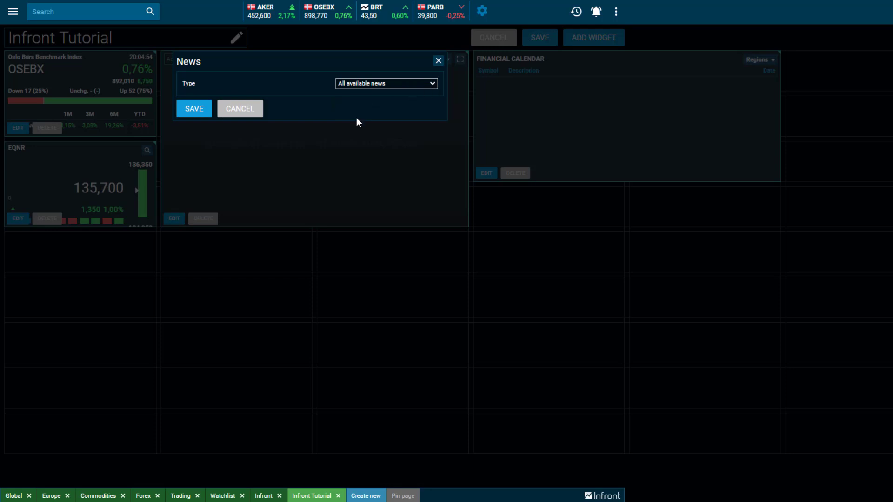
left_click(194, 109)
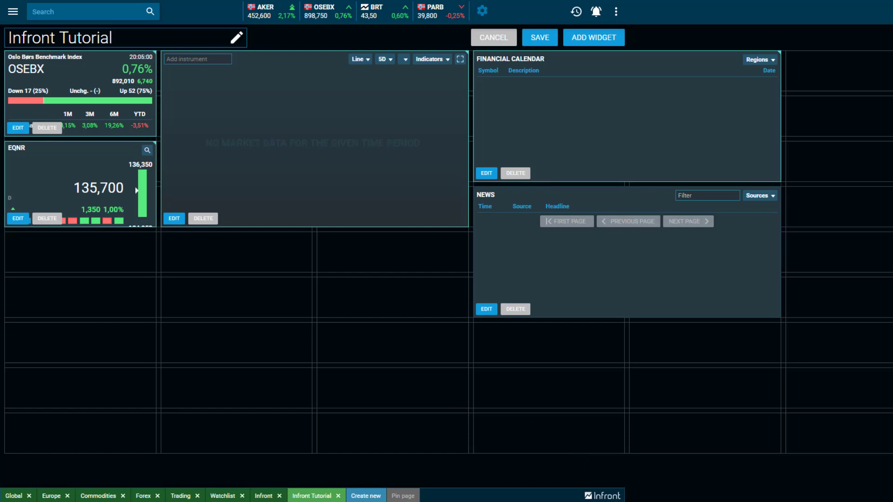
left_click(601, 36)
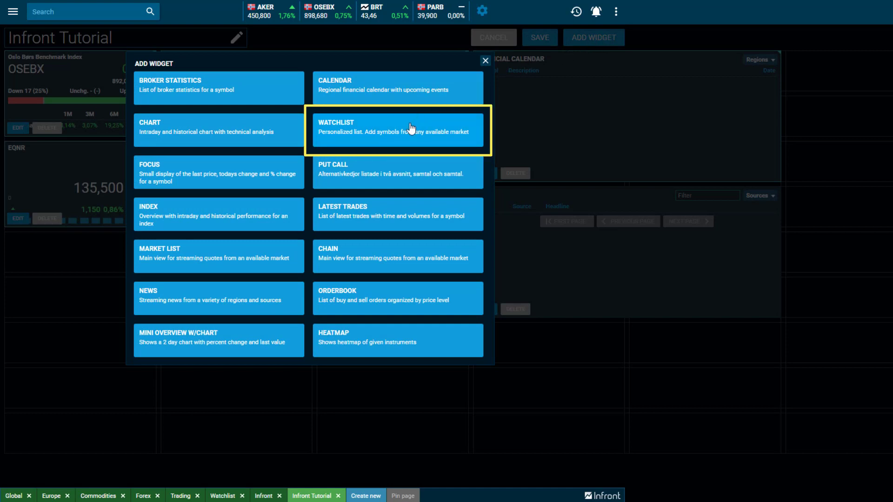
- Add a watchlist widget using the Standard (bid/ask) layout
left_click(396, 137)
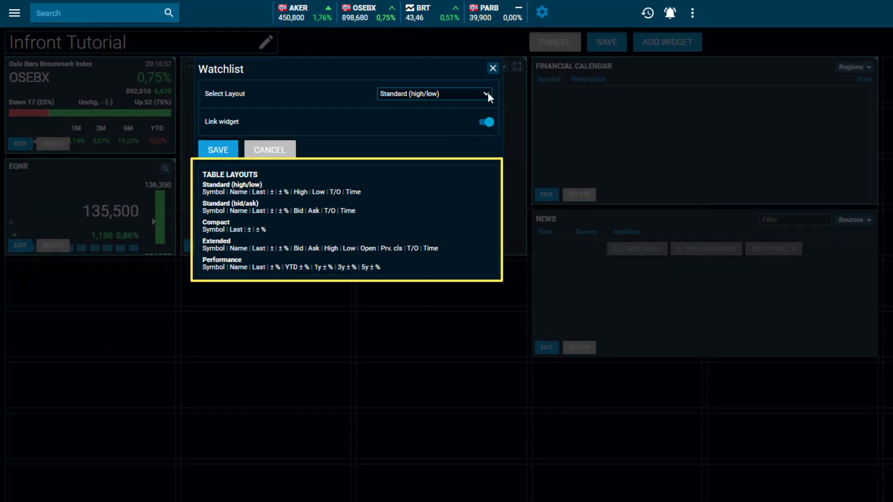
left_click(487, 93)
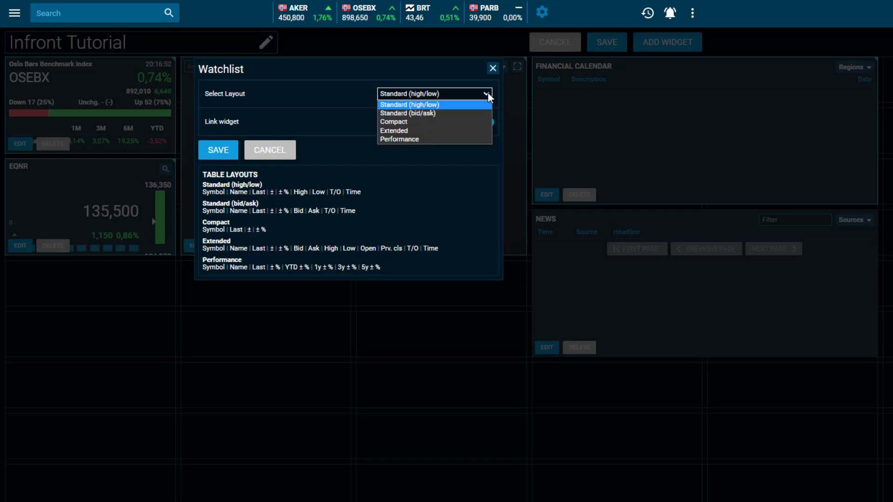
left_click(473, 116)
left_click(219, 145)
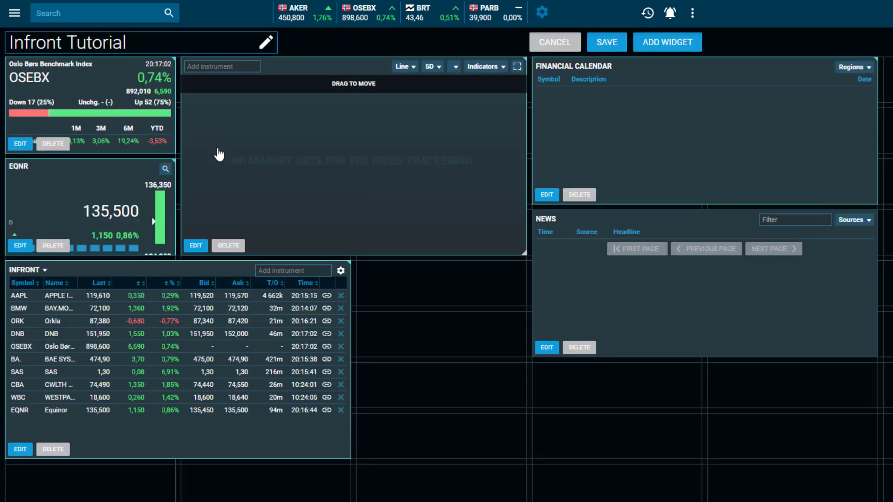
left_click(687, 51)
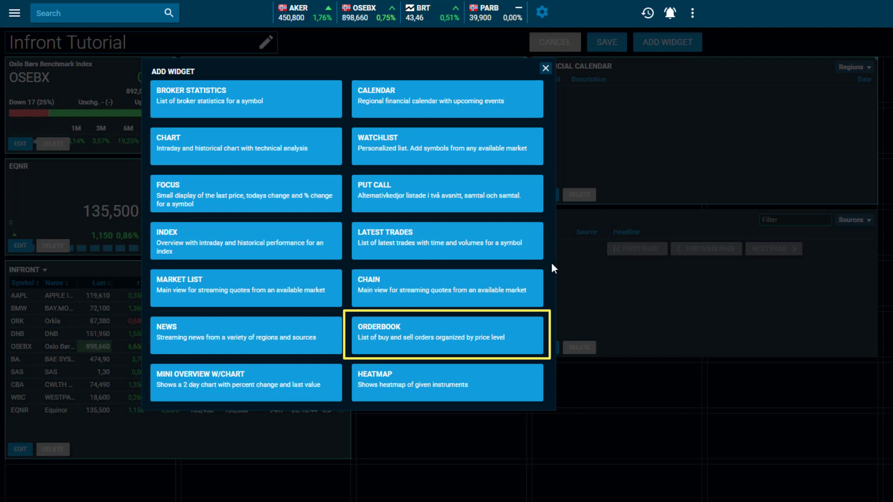
- Add an Equinor (EQNR) order book widget showing 5 price levels
left_click(498, 343)
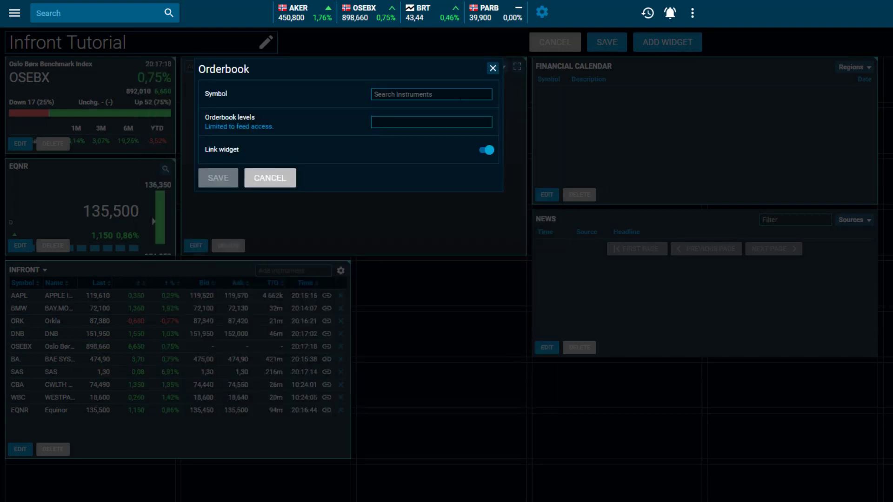
type("equinor")
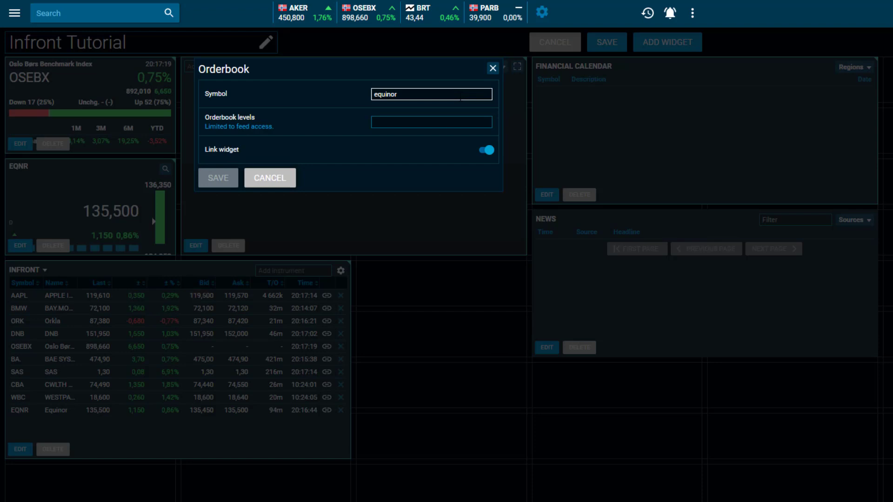
left_click(462, 117)
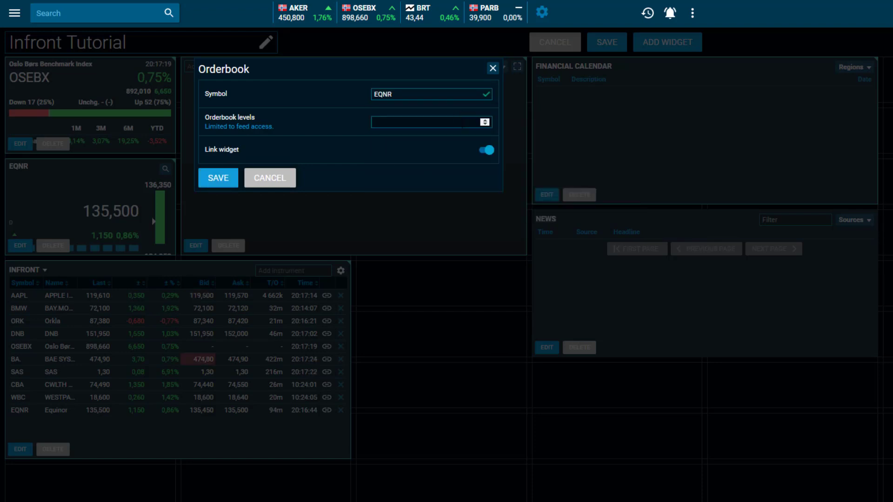
left_click(486, 120)
double_click(487, 120)
left_click(487, 121)
left_click(487, 120)
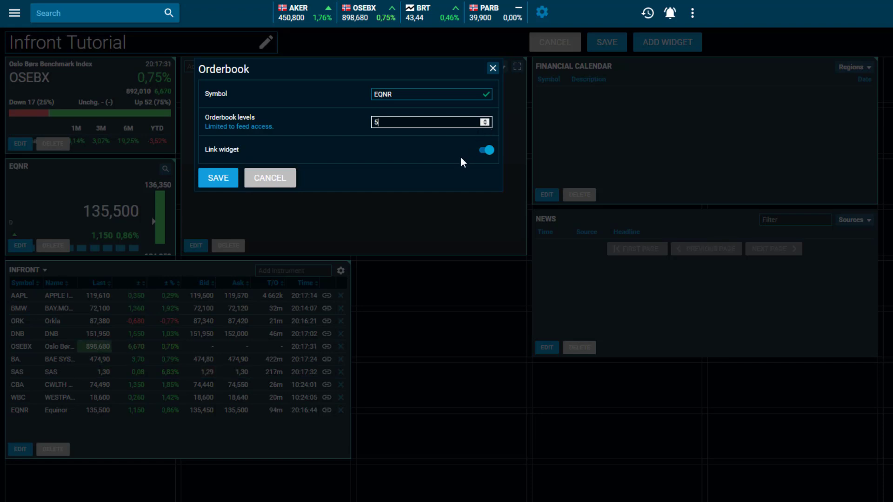
left_click(218, 178)
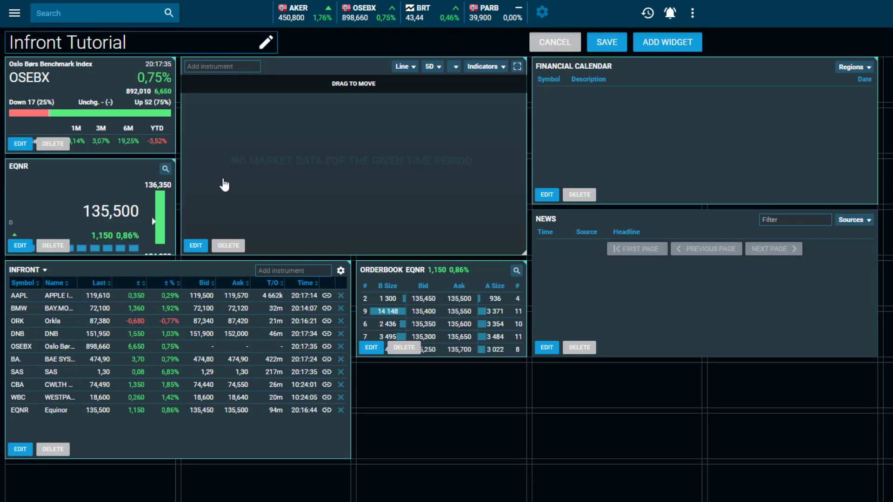
- Resize the EQNR order book and extend the INFRONT watchlist further down
left_click_drag(444, 366, 440, 459)
left_click_drag(480, 263, 480, 313)
left_click_drag(195, 445, 195, 500)
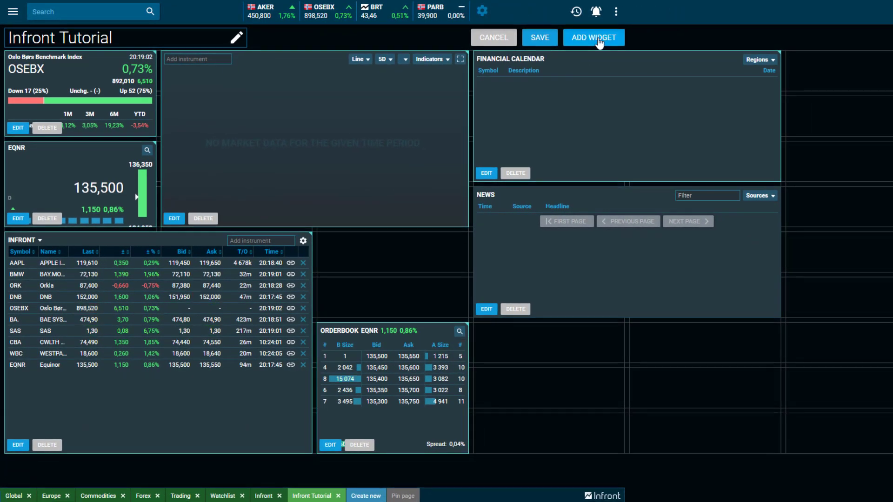
left_click(599, 40)
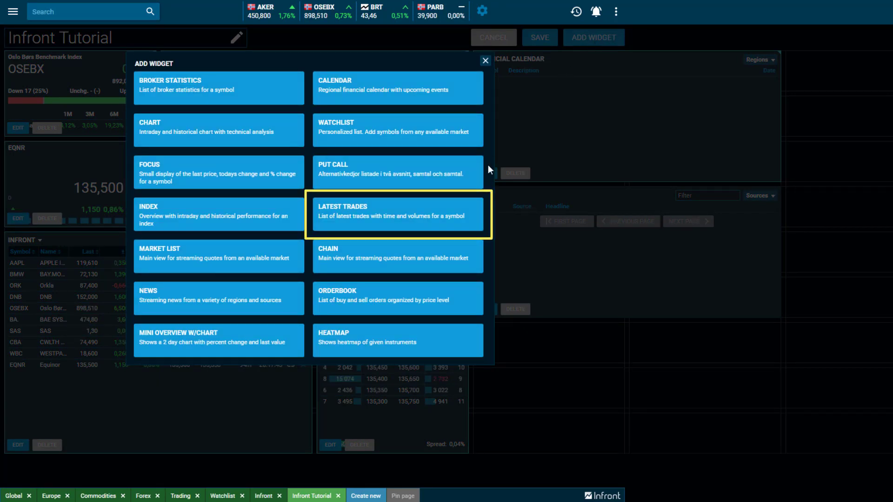
- Add a Latest Trades widget for Equinor (EQNR)
left_click(397, 214)
type("equinor")
left_click(337, 144)
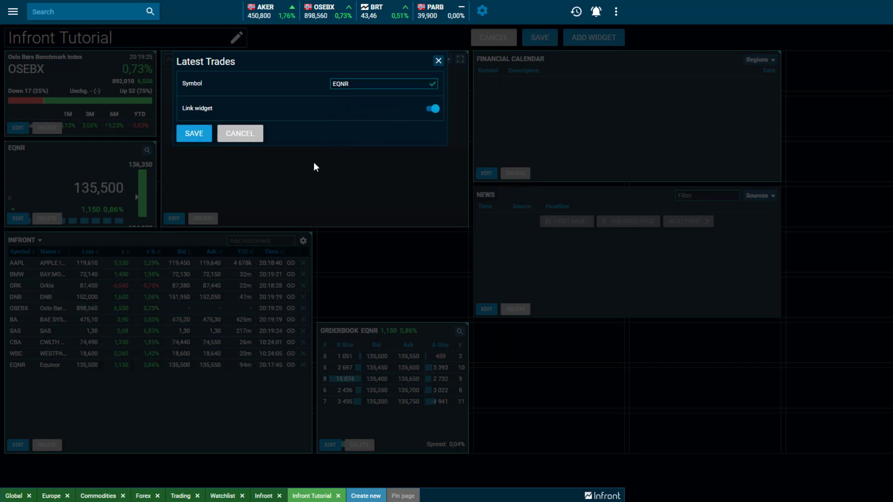
left_click(200, 139)
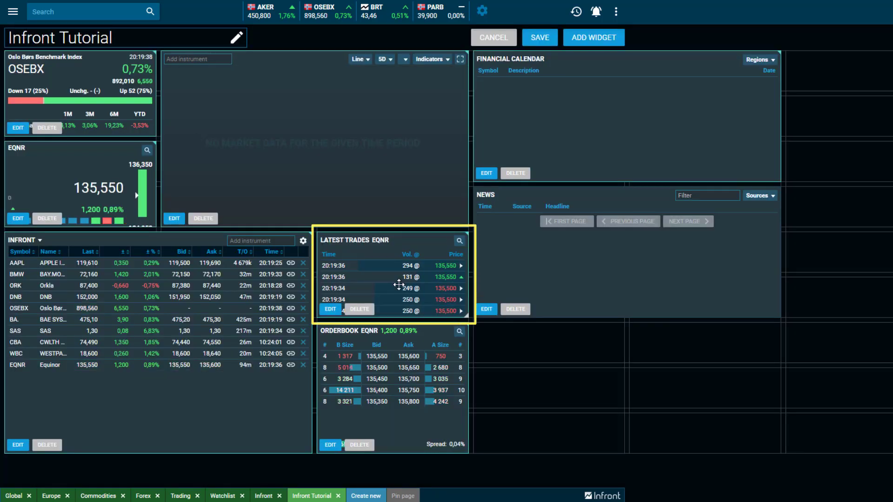
left_click(597, 43)
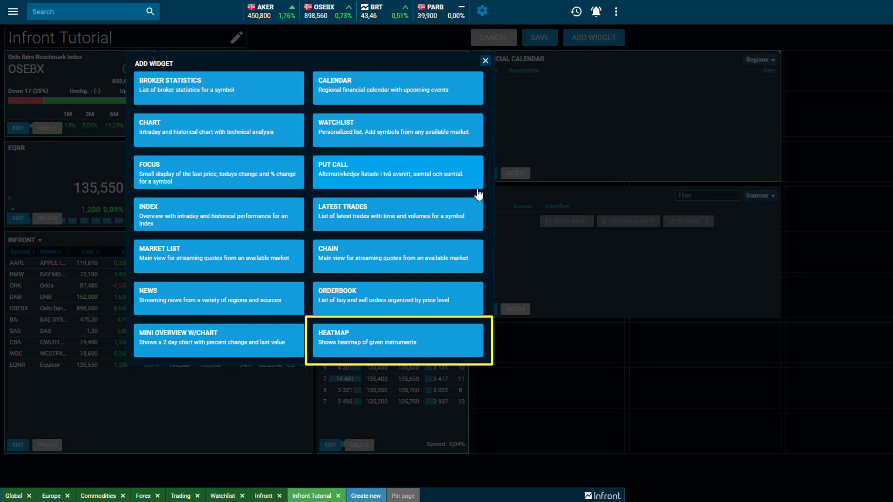
- Add a Chains-type heatmap for the Oslo, Equities/ETFs/Indices [OSS] market
left_click(388, 319)
left_click(433, 84)
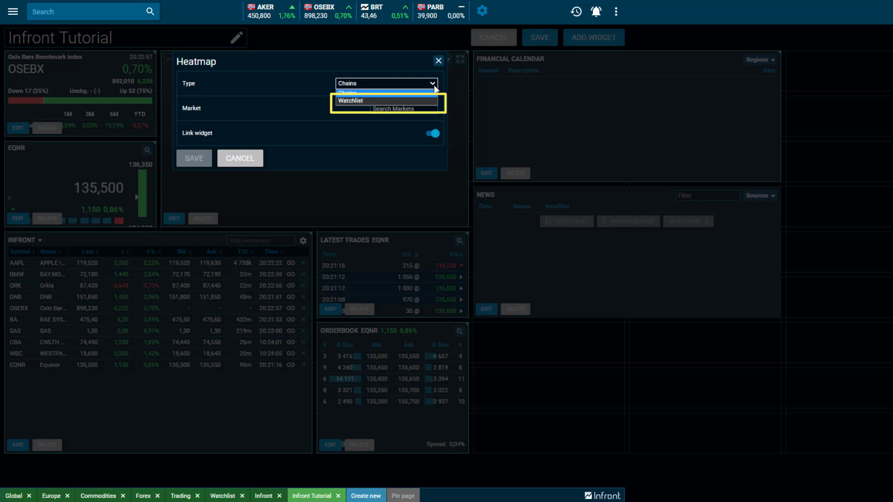
key("Escape")
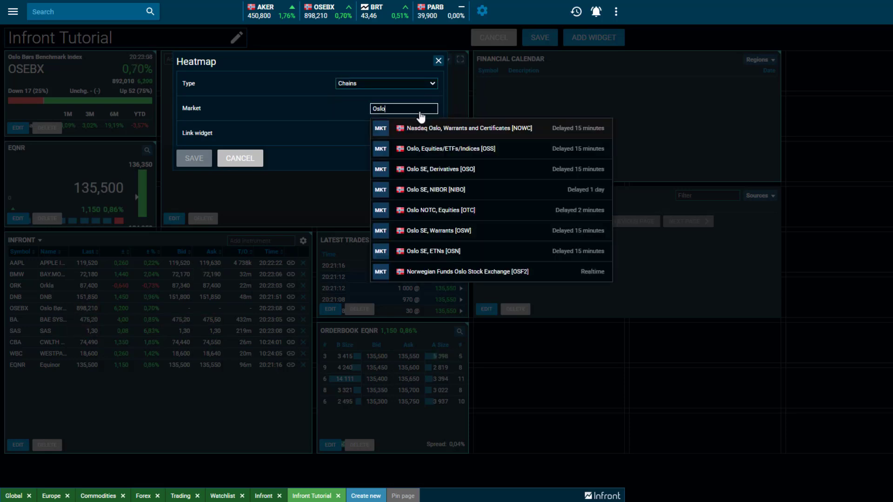
left_click(460, 149)
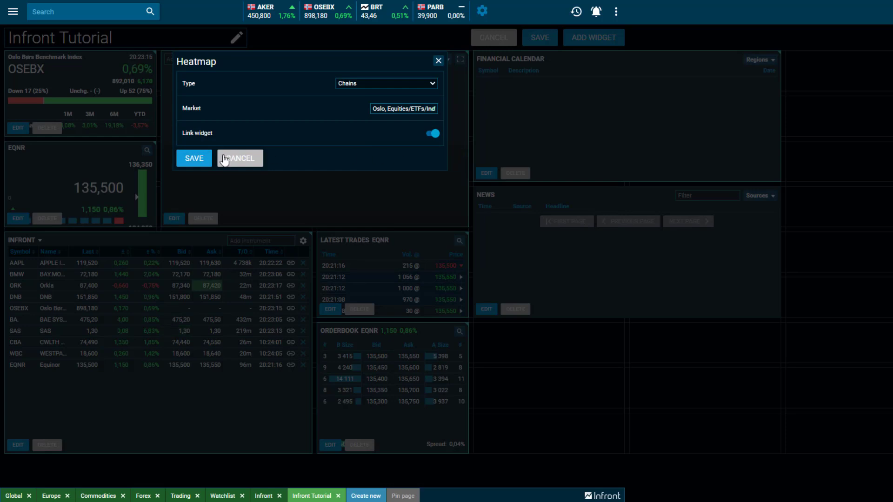
left_click(194, 158)
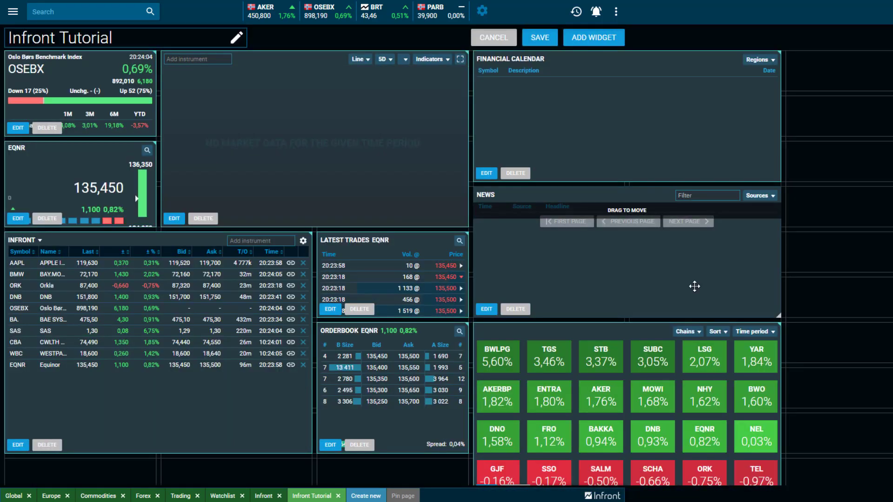
- Shift the News widget to the right and reposition the chart widget in the grid
left_click_drag(695, 287, 732, 283)
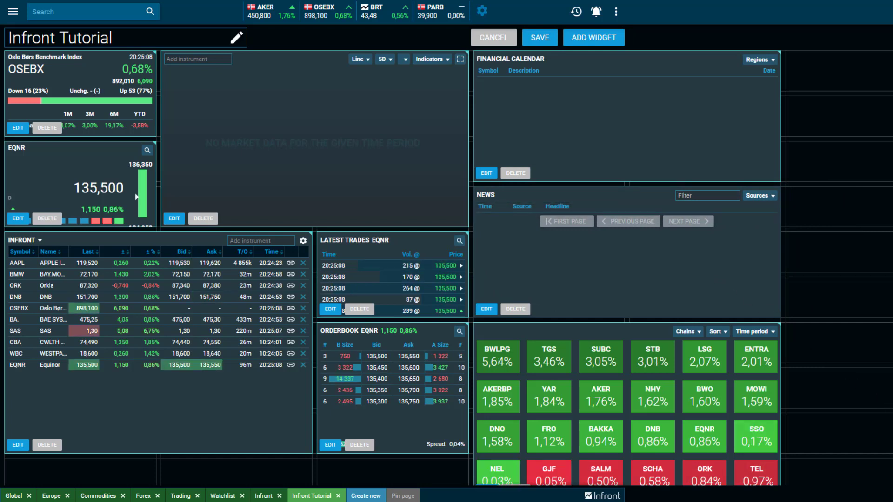
left_click_drag(221, 69, 197, 90)
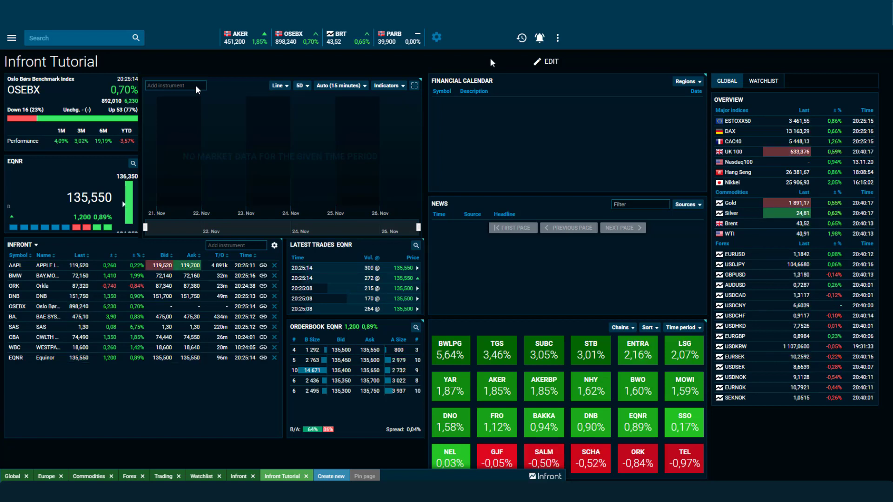
- Chart Equinor (EQNR) and add Norsk Hydro (NHY) as a comparison line
left_click(195, 85)
type("equinor")
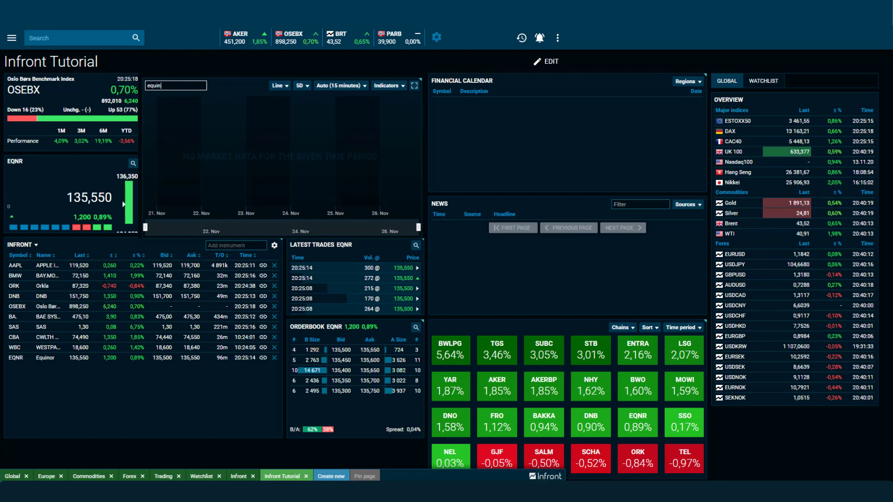
left_click(214, 105)
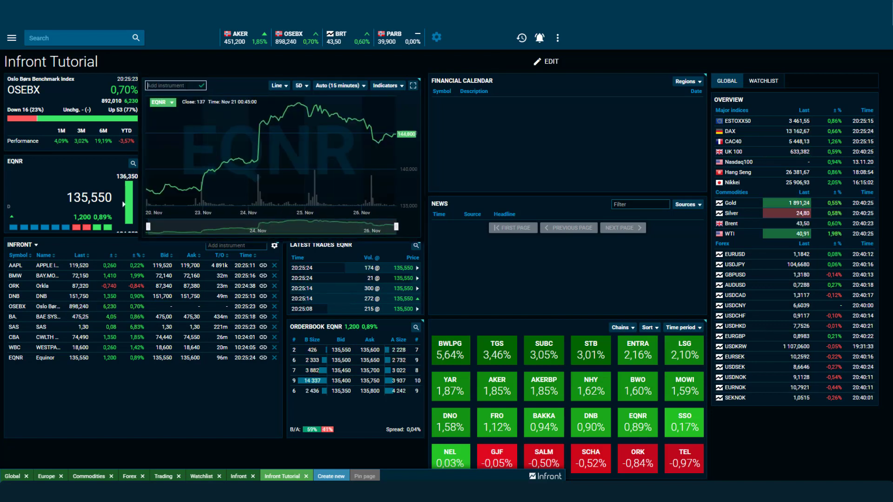
type("hydro")
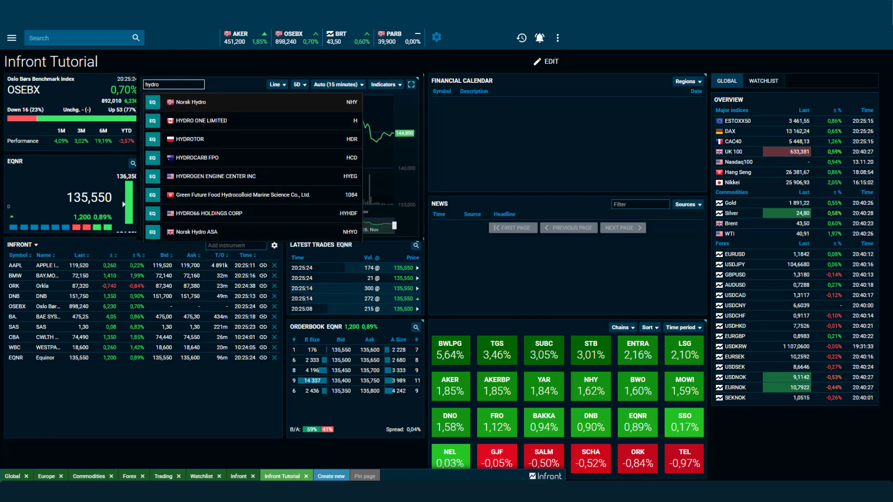
left_click(233, 106)
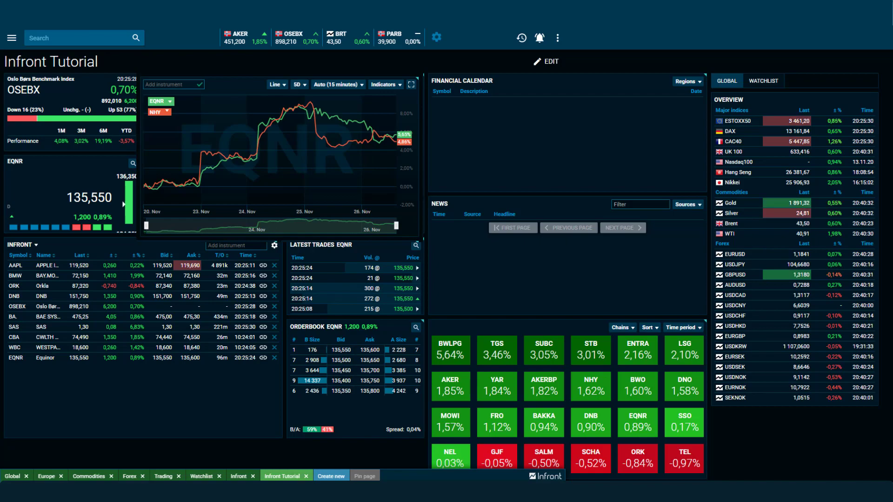
left_click(287, 82)
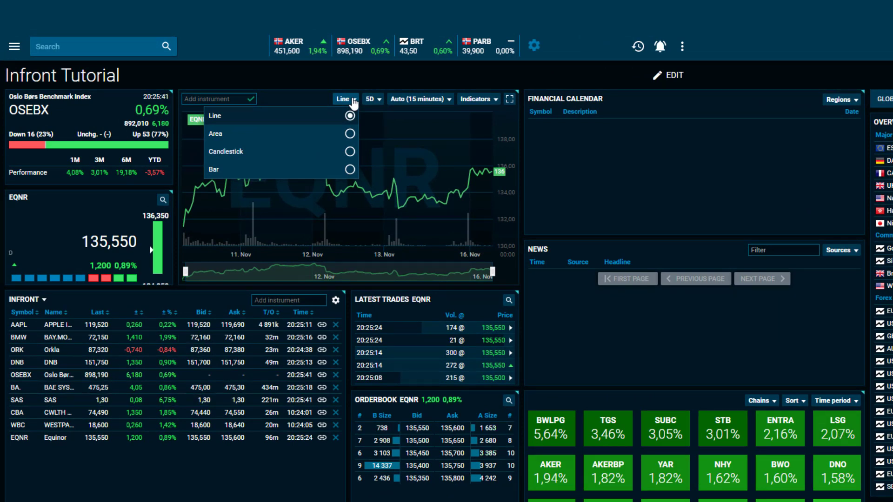
- Switch the chart to an area chart showing six months of weekly data
left_click(349, 137)
left_click(375, 102)
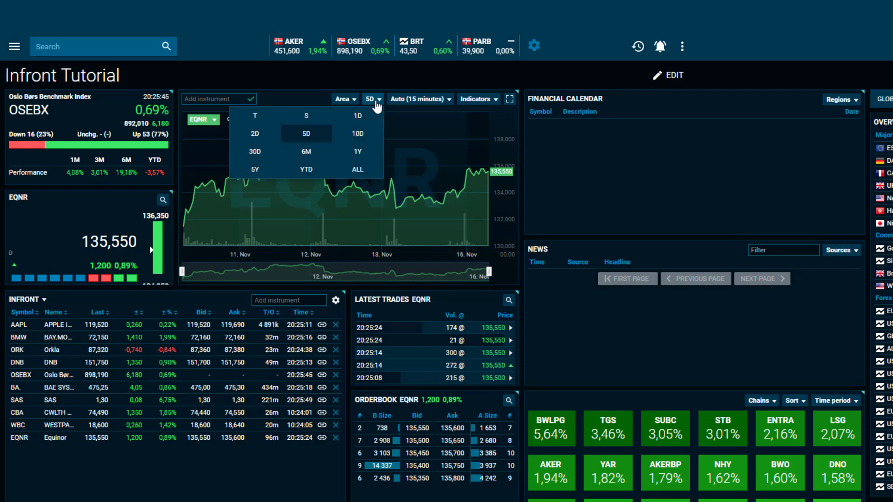
left_click(306, 152)
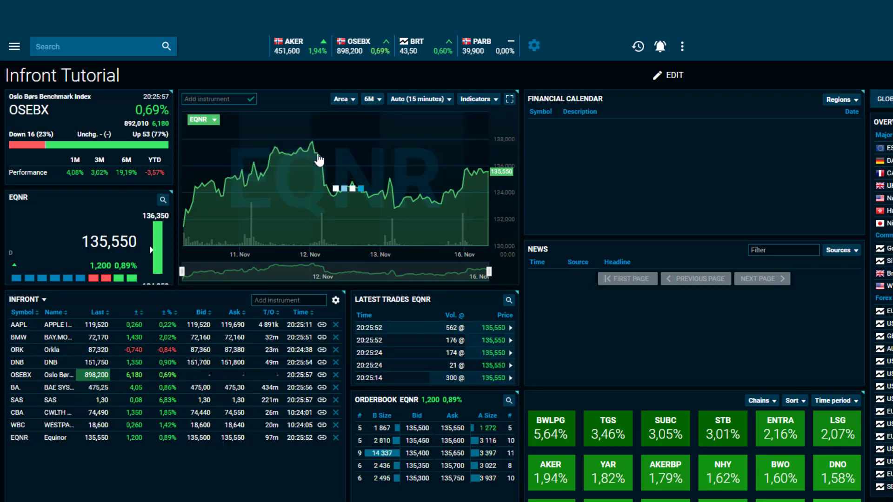
left_click(448, 100)
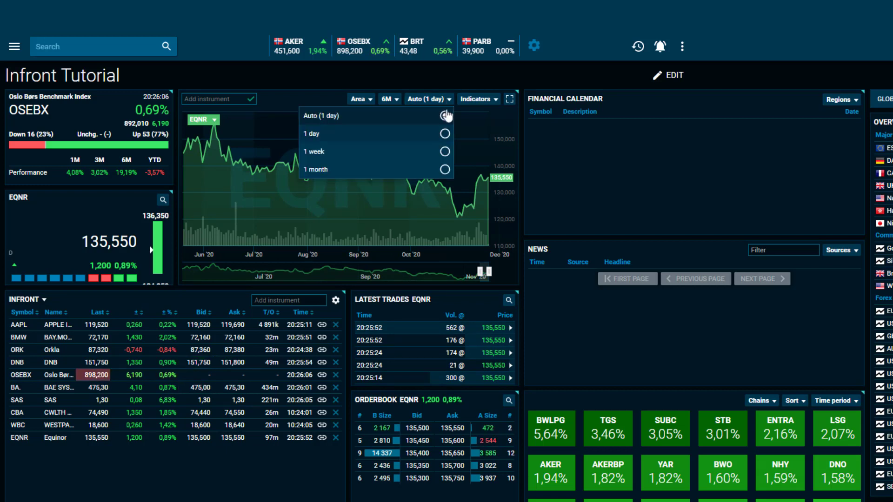
left_click(445, 152)
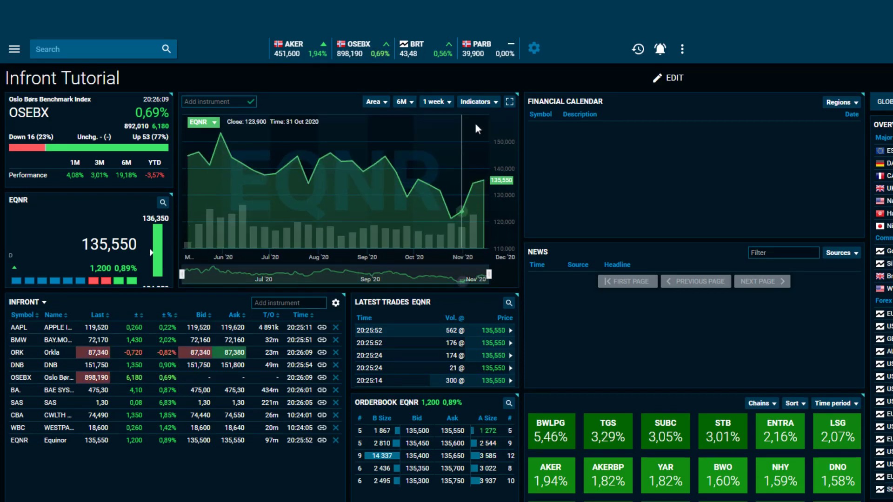
- Add a yellow 14-period Simple Moving Average to the EQNR chart
left_click(495, 101)
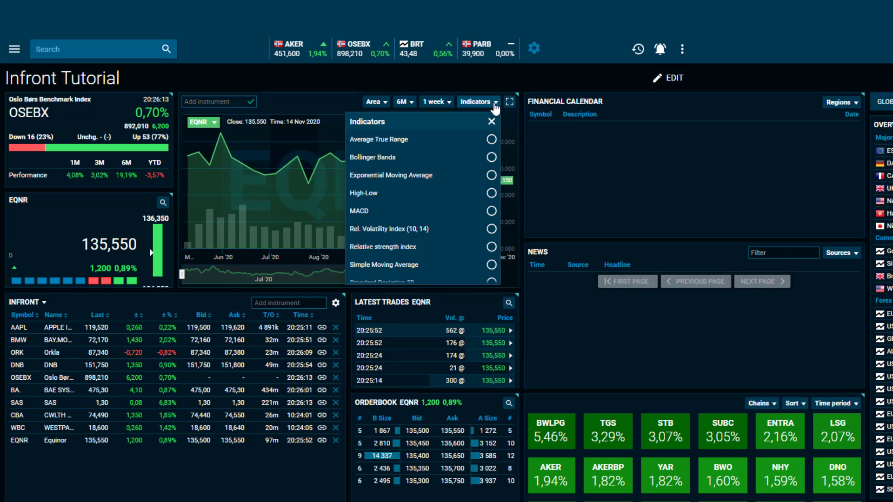
left_click(493, 264)
left_click(393, 149)
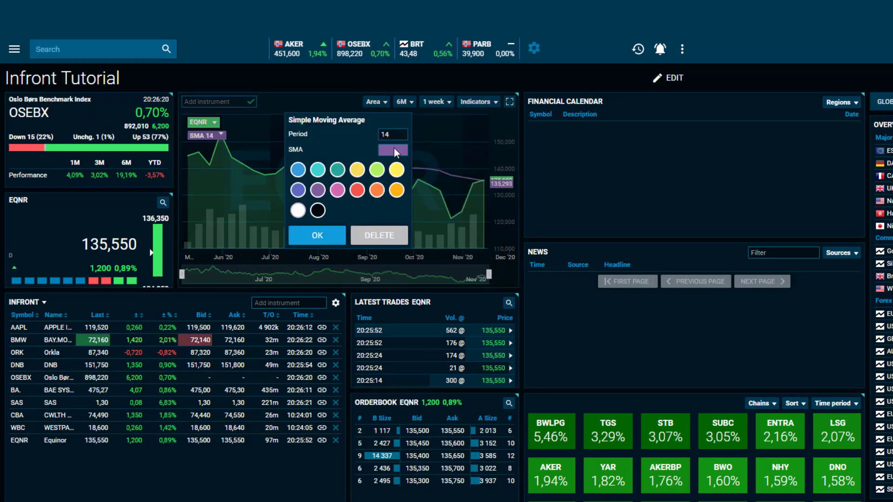
left_click(396, 172)
left_click(333, 174)
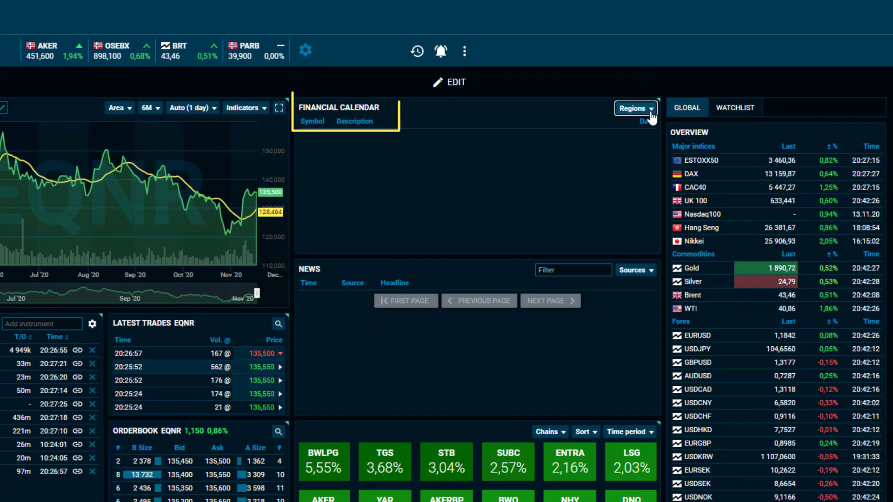
- Set the Financial Calendar region to Norway
left_click(659, 108)
scroll(597, 239, "down", 5)
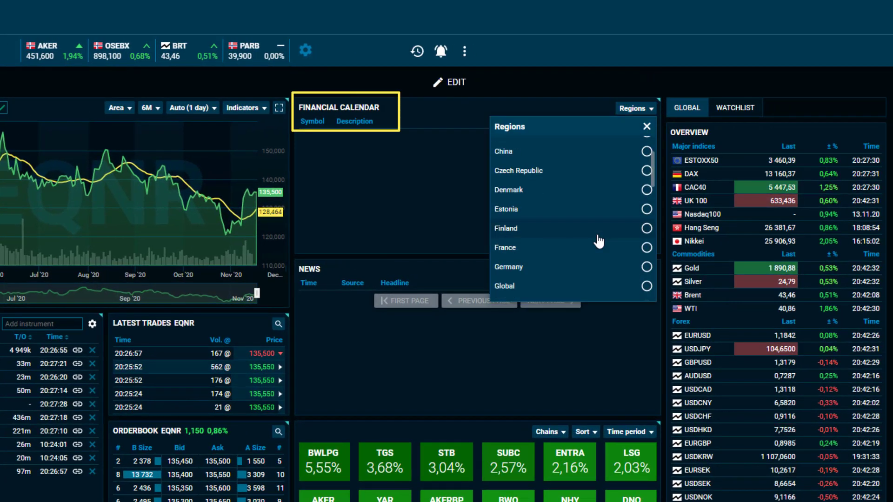
scroll(599, 240, "down", 4)
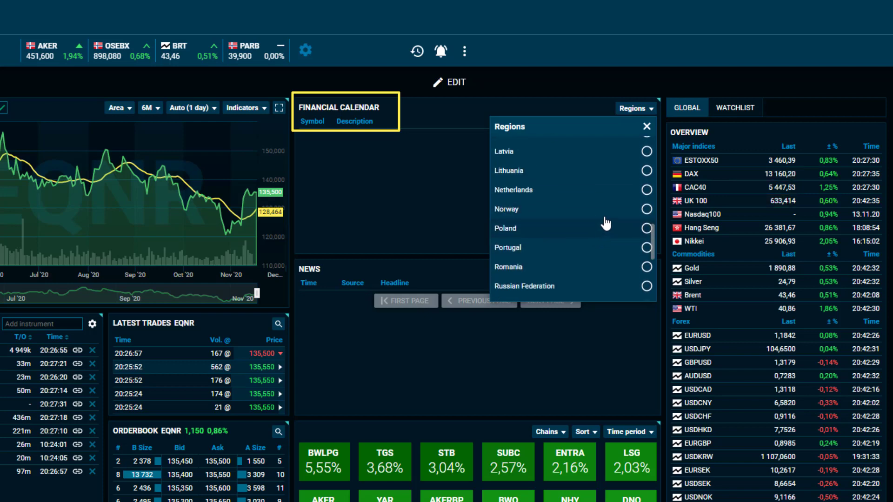
left_click(609, 215)
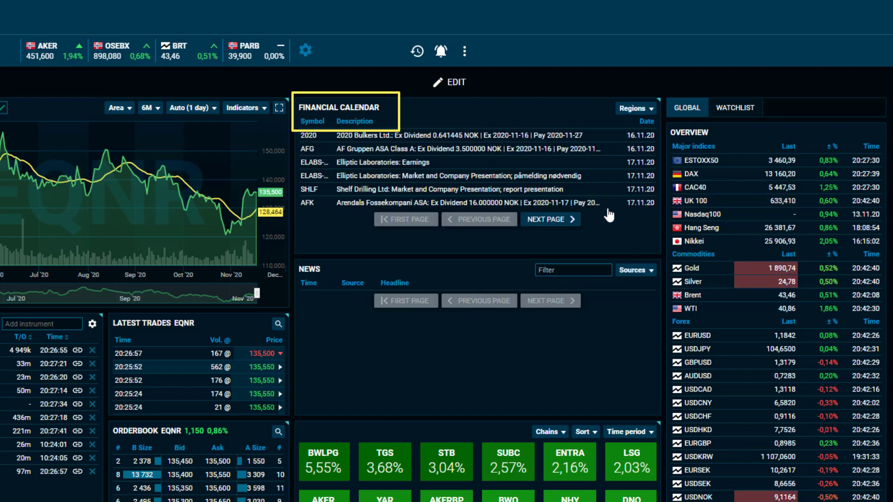
- Set the news sources to Oslo SE News, TDN Direkt Funds and TDN Direkt Premium (Delayed)
left_click(630, 272)
scroll(611, 326, "down", 4)
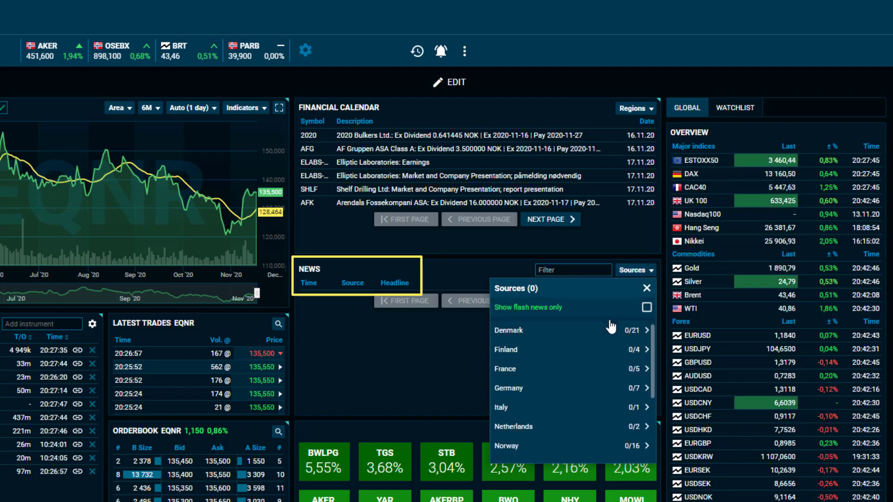
scroll(611, 325, "down", 5)
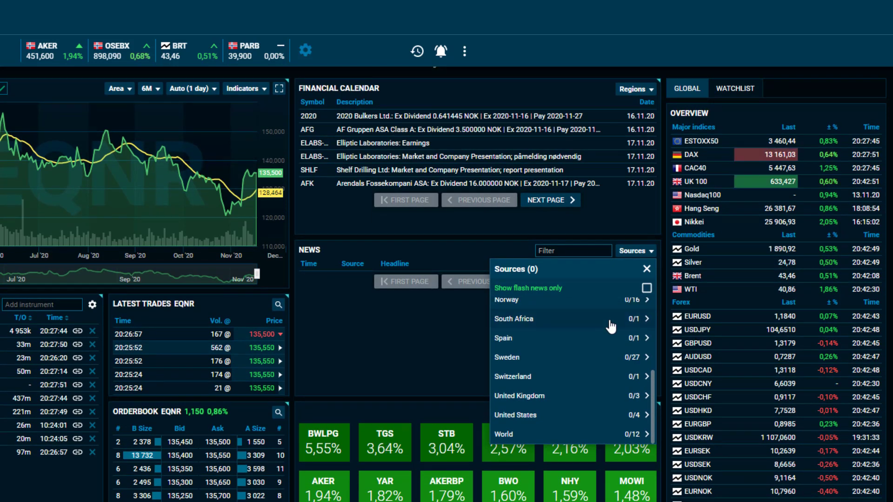
left_click(611, 327)
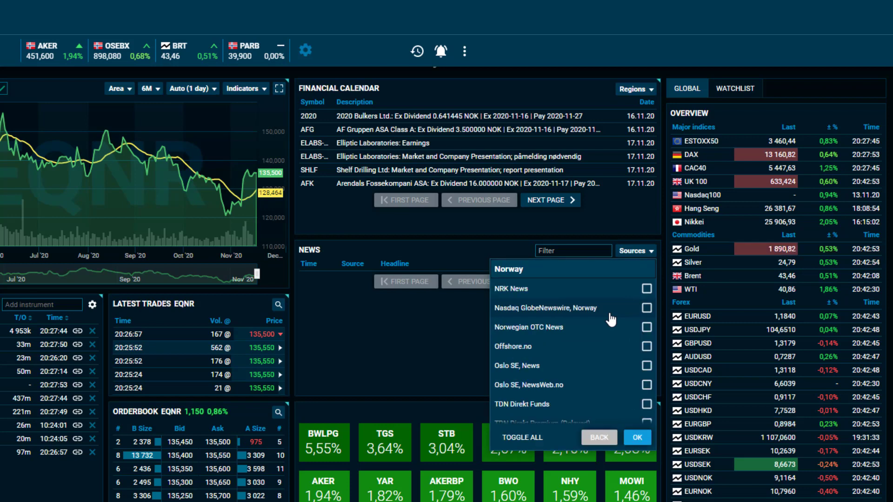
left_click(647, 366)
left_click(646, 403)
scroll(650, 395, "down", 1)
left_click(648, 395)
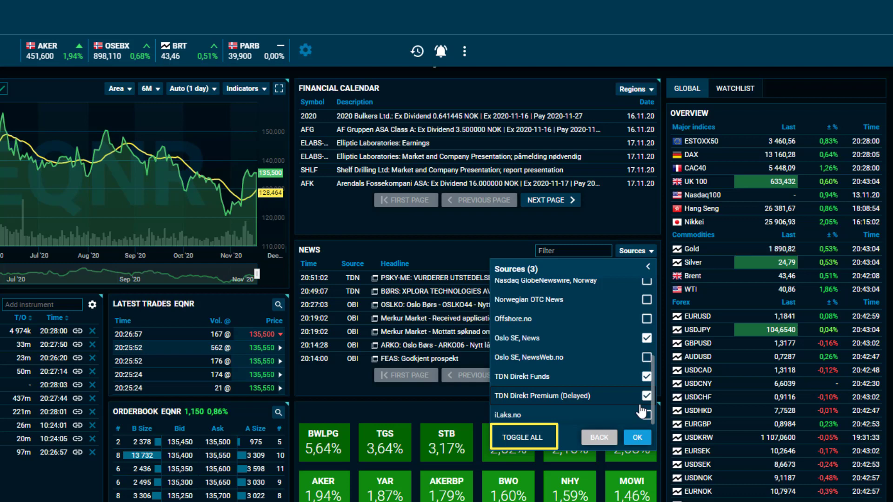
left_click(636, 439)
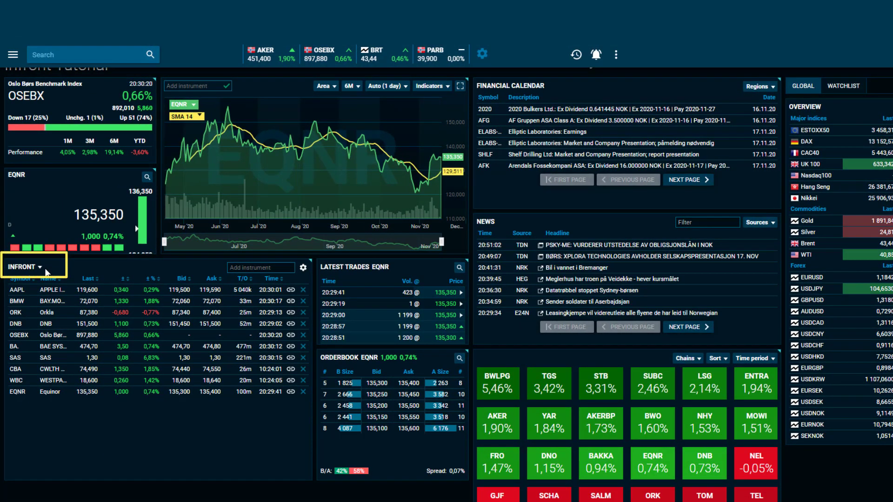
- Create a new watchlist named 'Infront Tutorial'
left_click(40, 270)
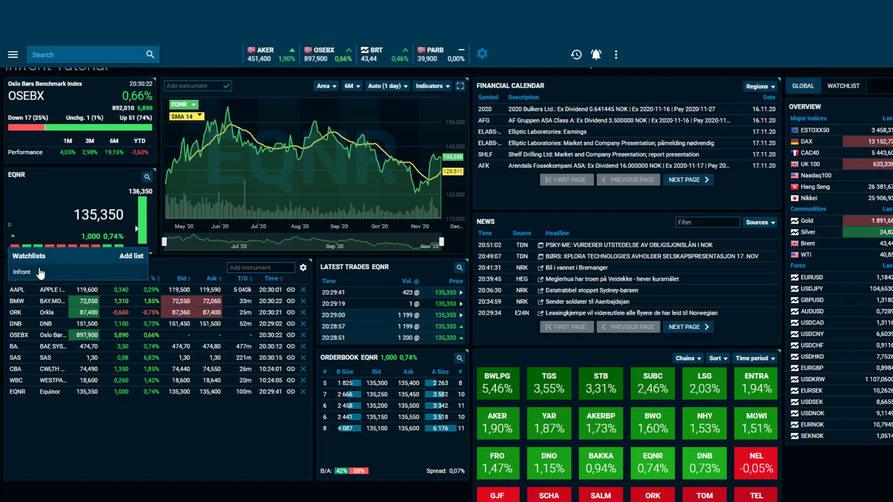
left_click(120, 256)
type("Infront Tutorial")
left_click(178, 384)
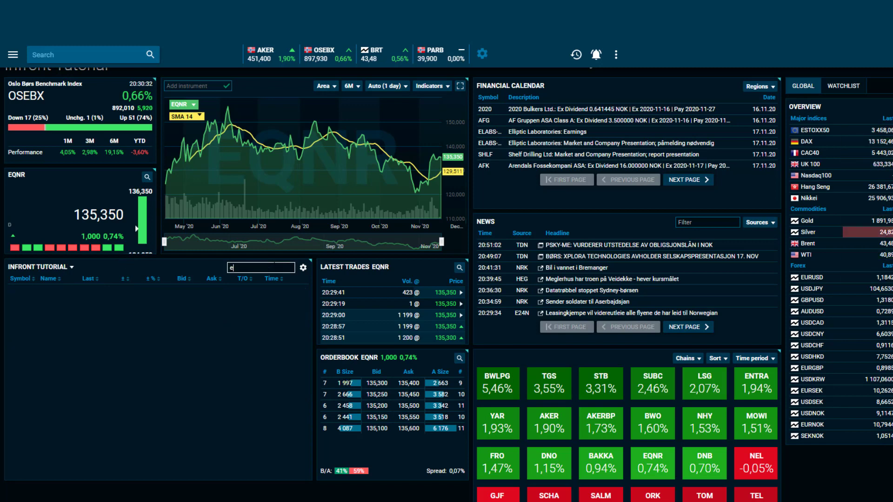
- Add EQNR, SAS, WBC and AAPL to the Infront Tutorial watchlist
type("equinor")
key("Return")
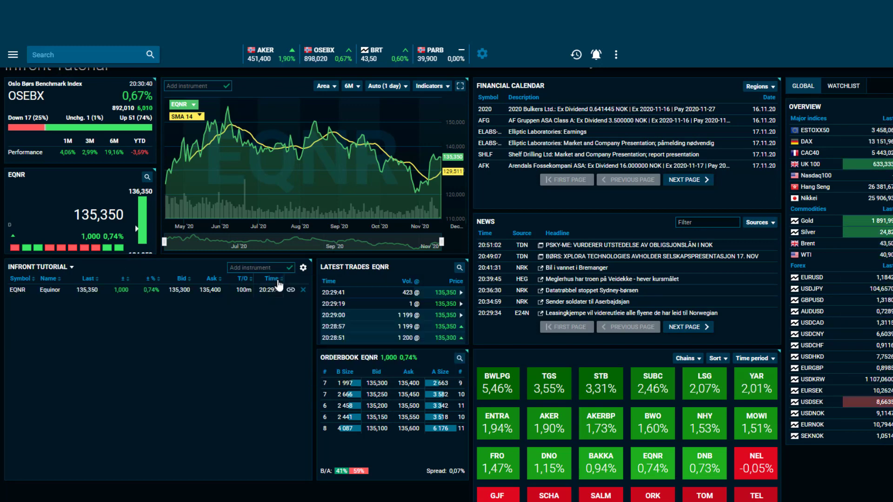
type("sas")
key("Return")
type("wbc")
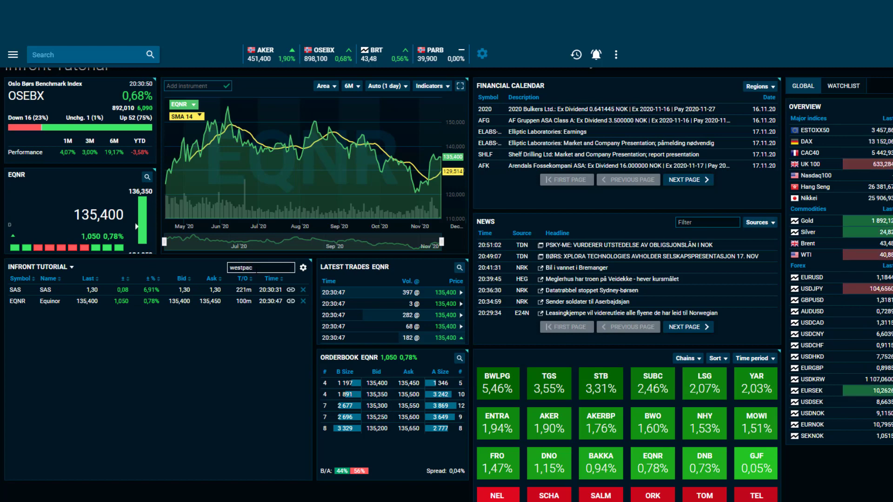
key("Return")
type("aapl")
key("Return")
- Add Norwegian Air Shuttle, BMW, TKA, Bank of Nova Scotia and SAN to the watchlist
type("norwegian")
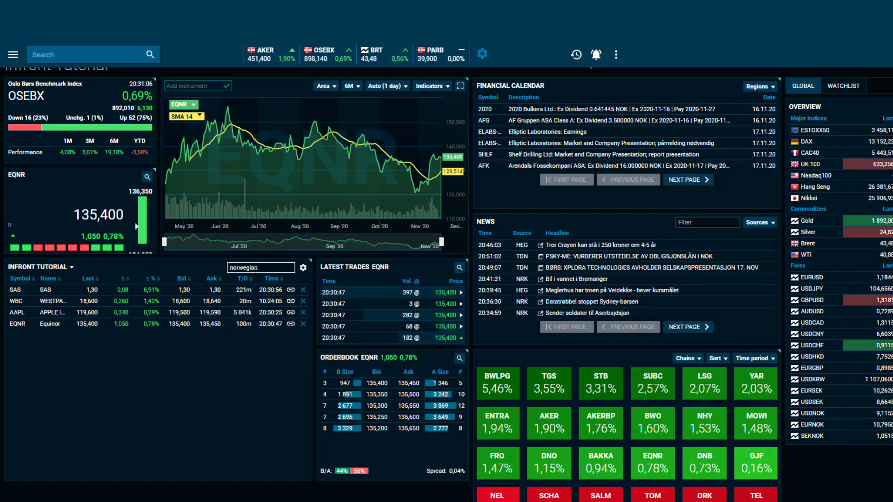
left_click(263, 308)
type("bmw")
key("Return")
type("thys")
key("Return")
type("halifax")
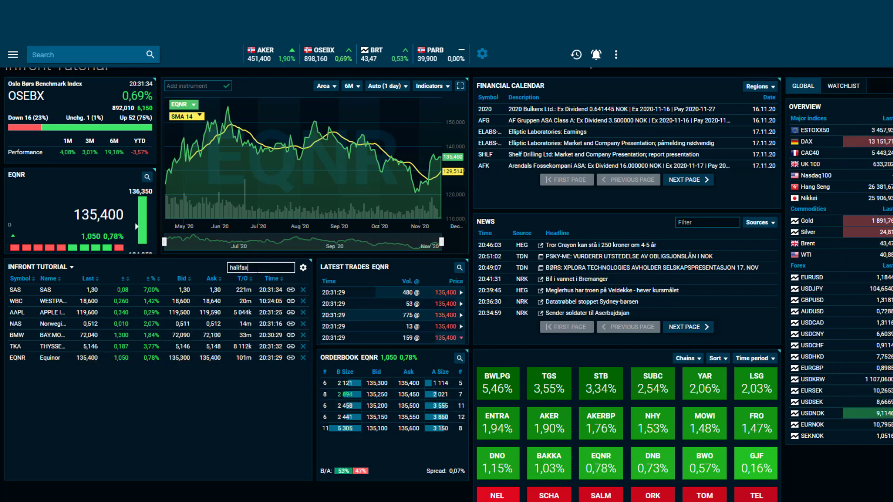
left_click(264, 288)
type("santander")
key("Return")
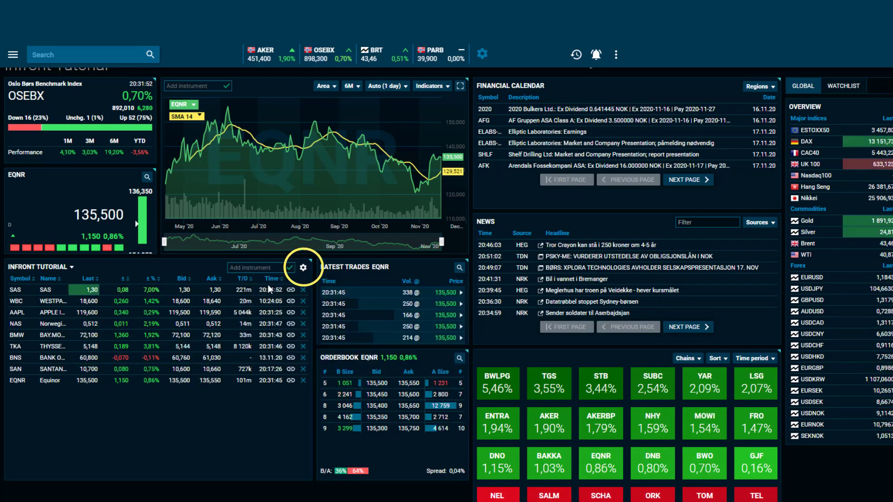
- Add Bid Size, High and Vol. columns and place Bid right after Name
left_click(303, 268)
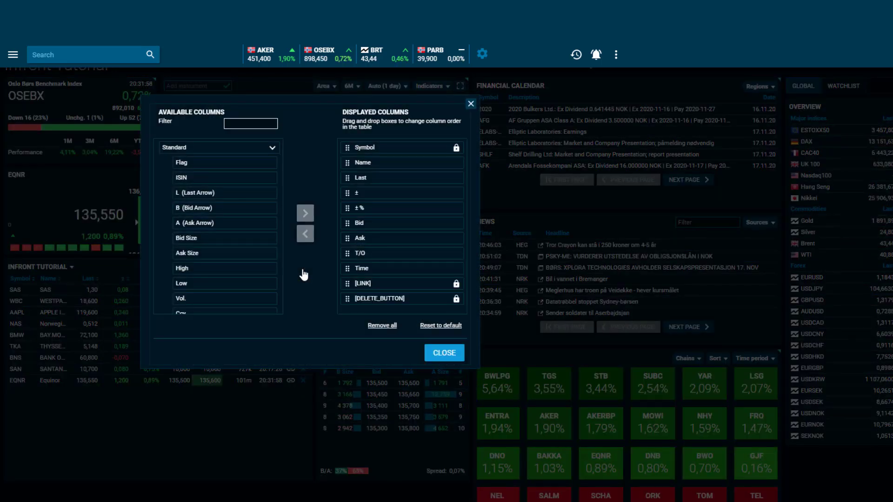
scroll(243, 169, "down", 2)
left_click(244, 167)
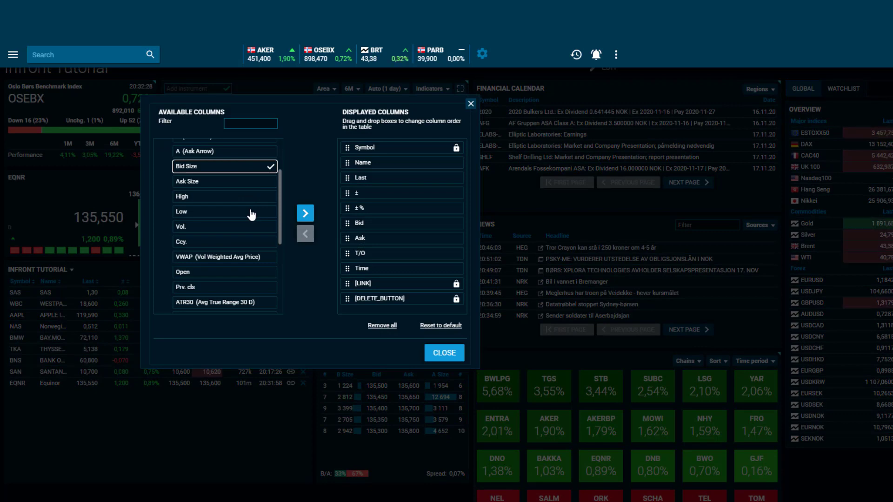
left_click(249, 199)
left_click(245, 226)
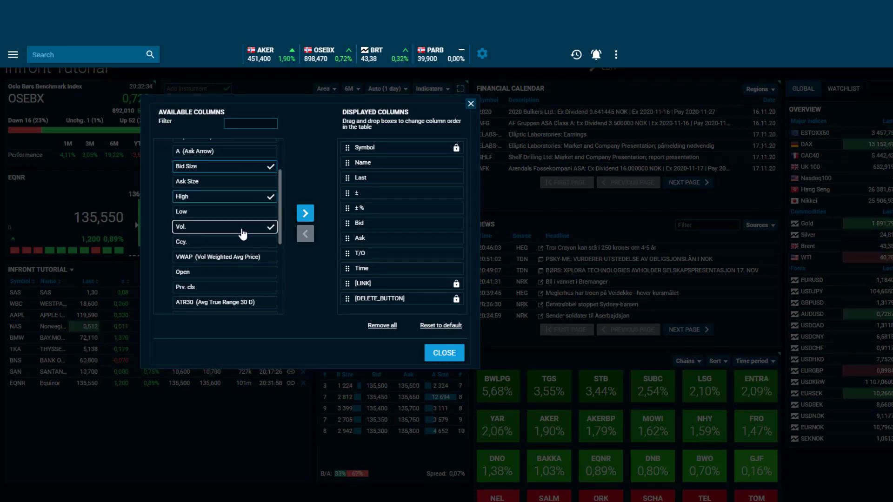
left_click(305, 213)
left_click_drag(344, 208, 345, 174)
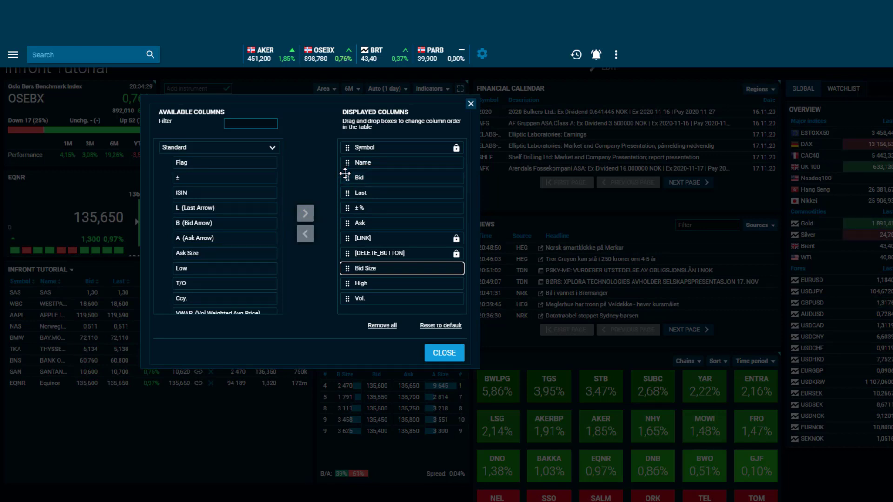
left_click_drag(346, 283, 340, 185)
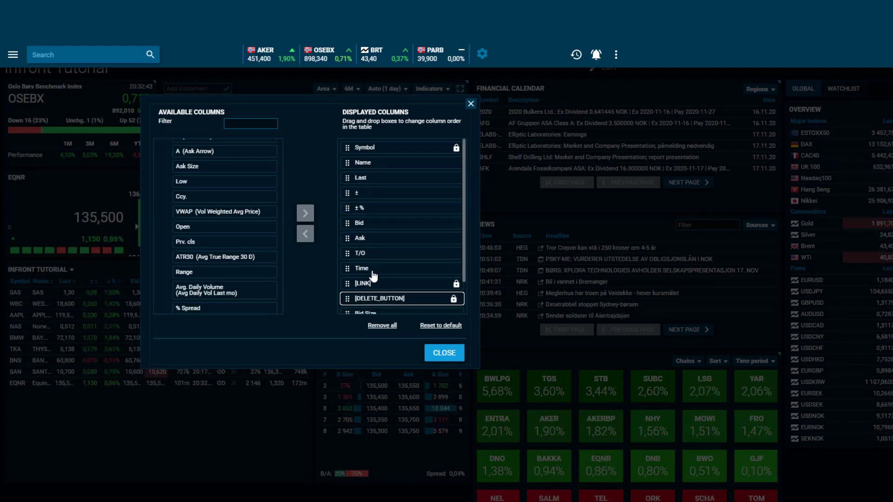
- Remove the Time, ± and T/O columns from the watchlist
left_click(373, 274)
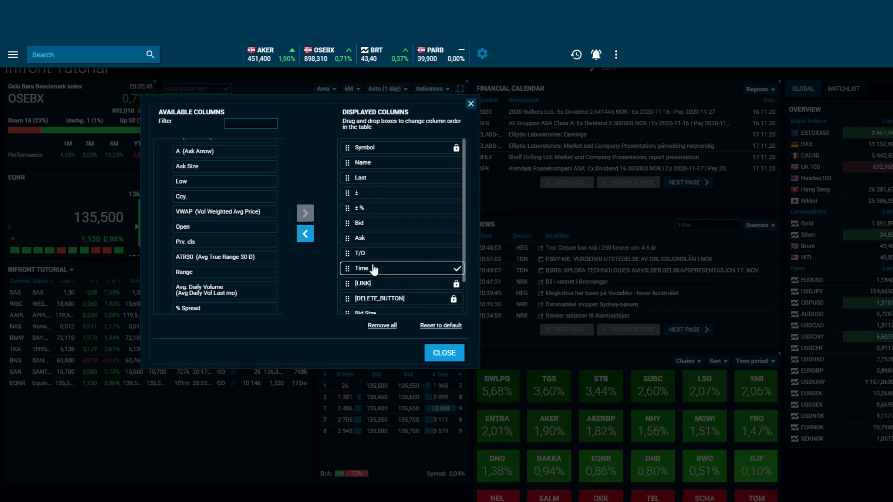
left_click(379, 195)
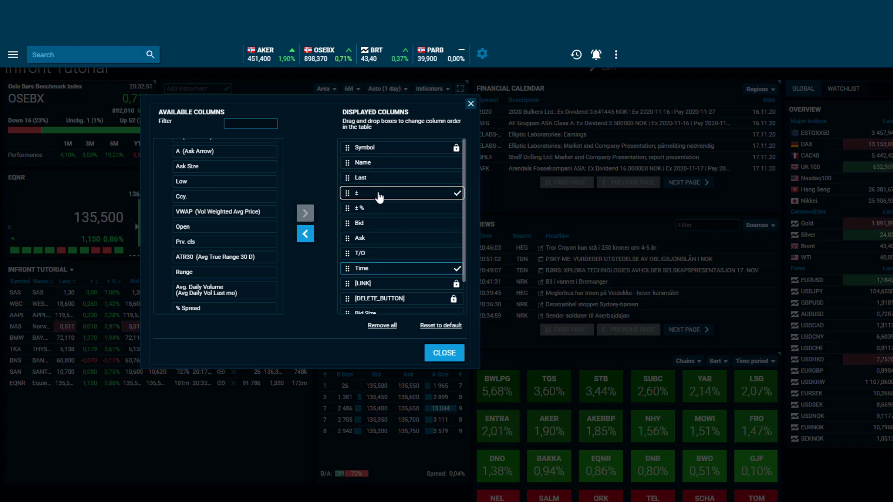
left_click(375, 257)
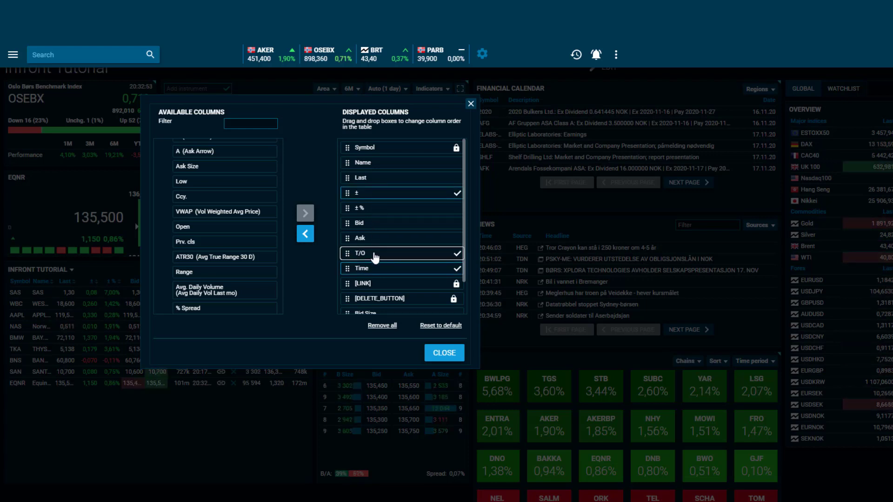
left_click(306, 239)
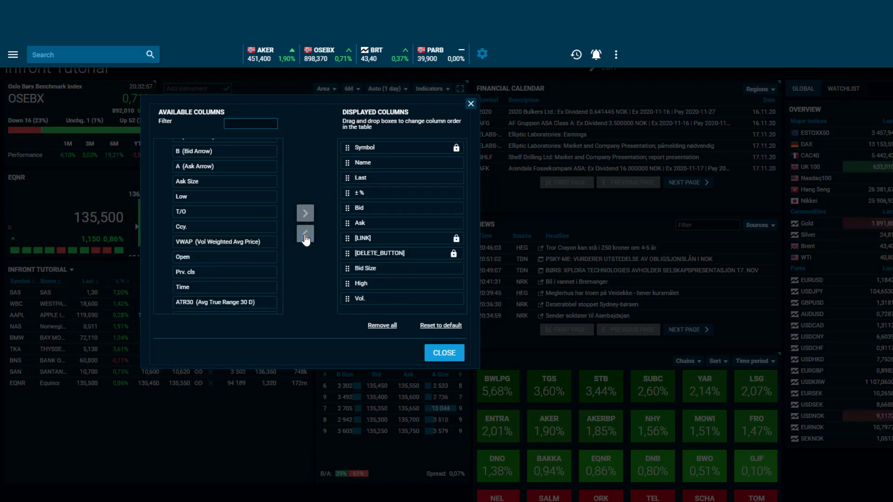